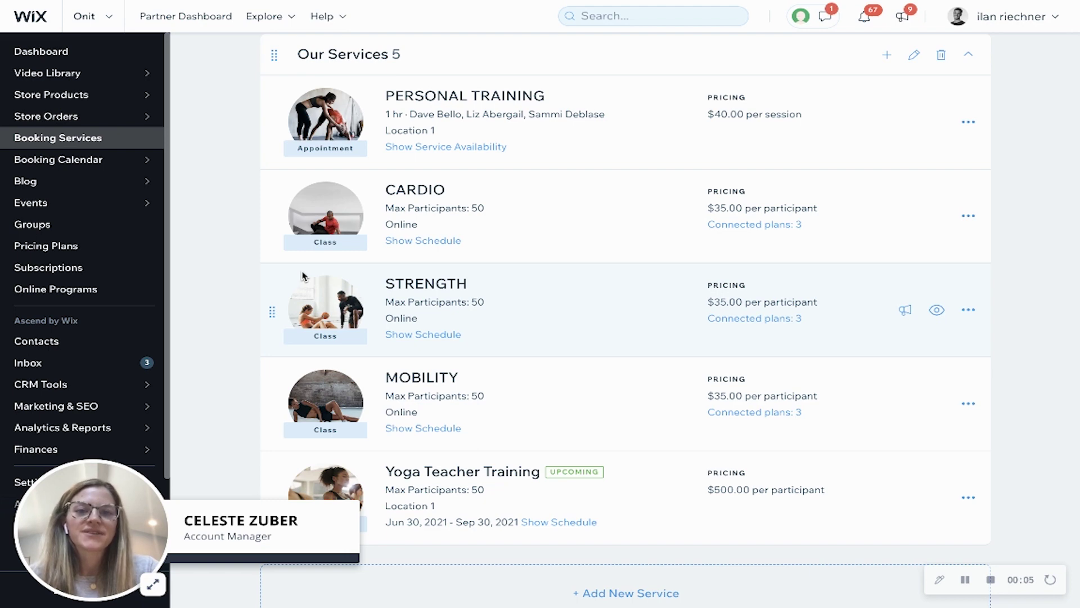
Step: Create a new multiple-participant service using the Class format
scroll(218, 207, "up", 4)
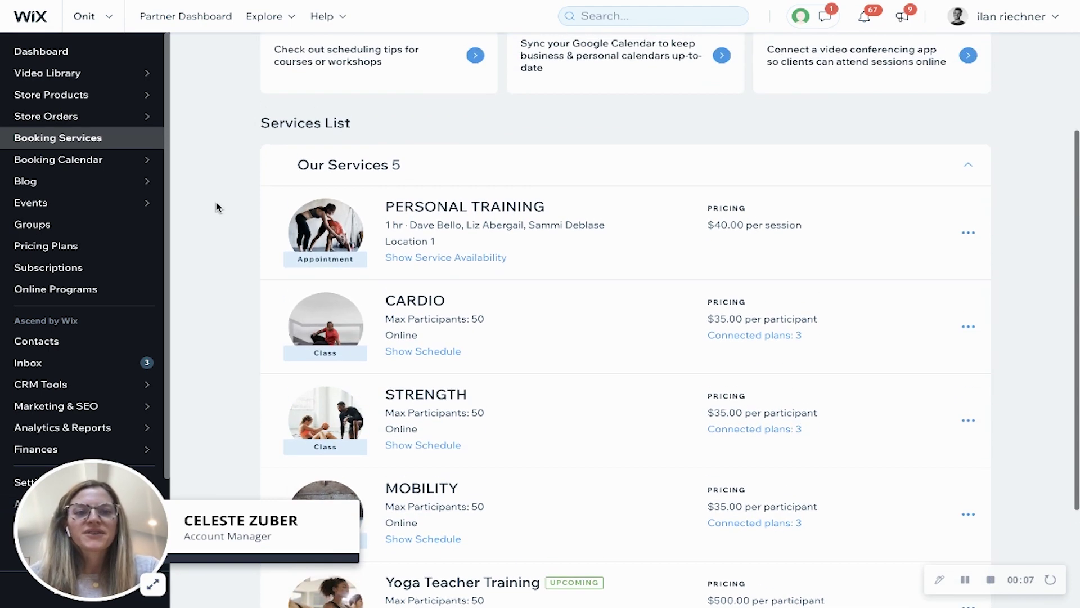
scroll(219, 207, "up", 1)
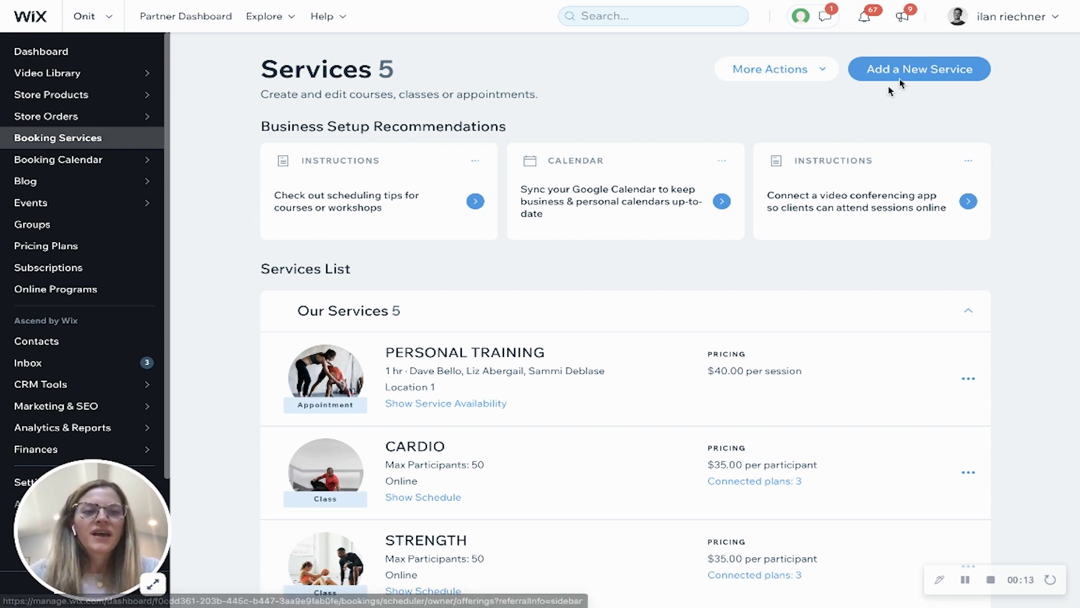
left_click(917, 70)
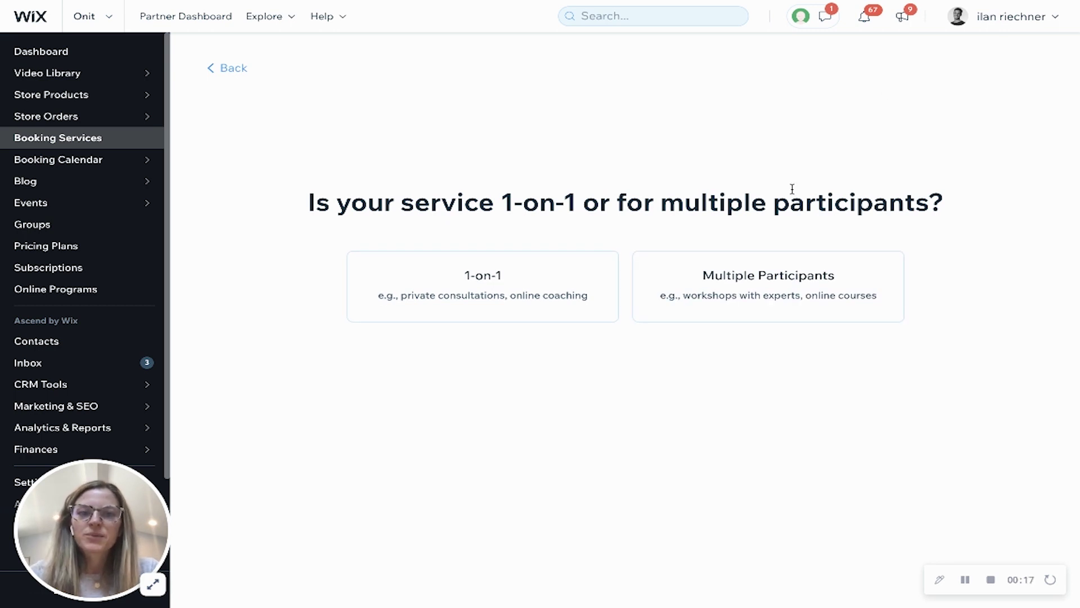
left_click(750, 282)
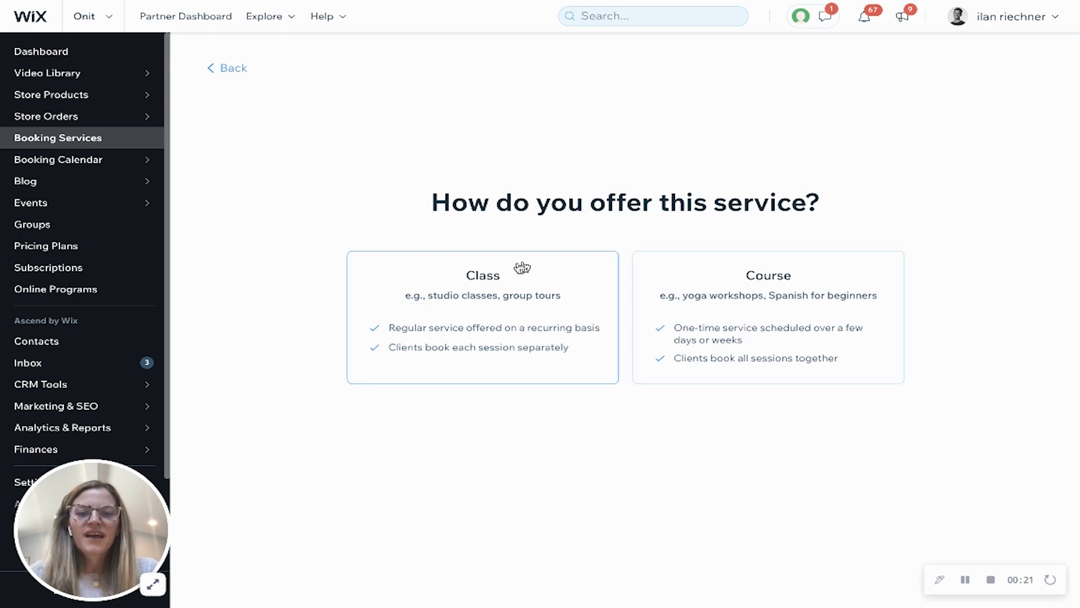
left_click(495, 281)
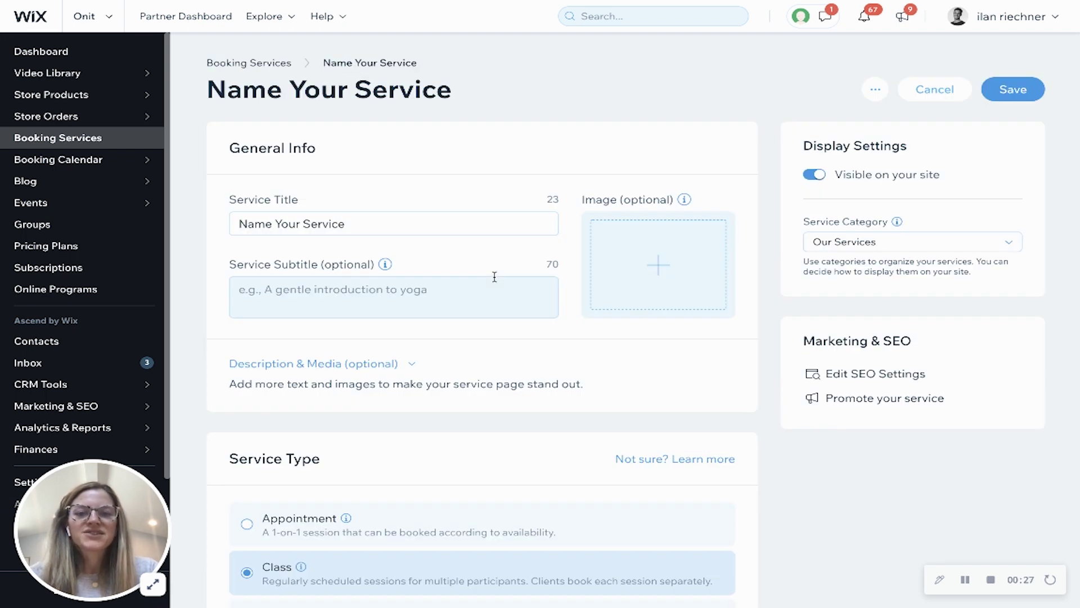
Step: Title the new class service 'Cardio' and expand its Description & Media section
left_click(359, 222)
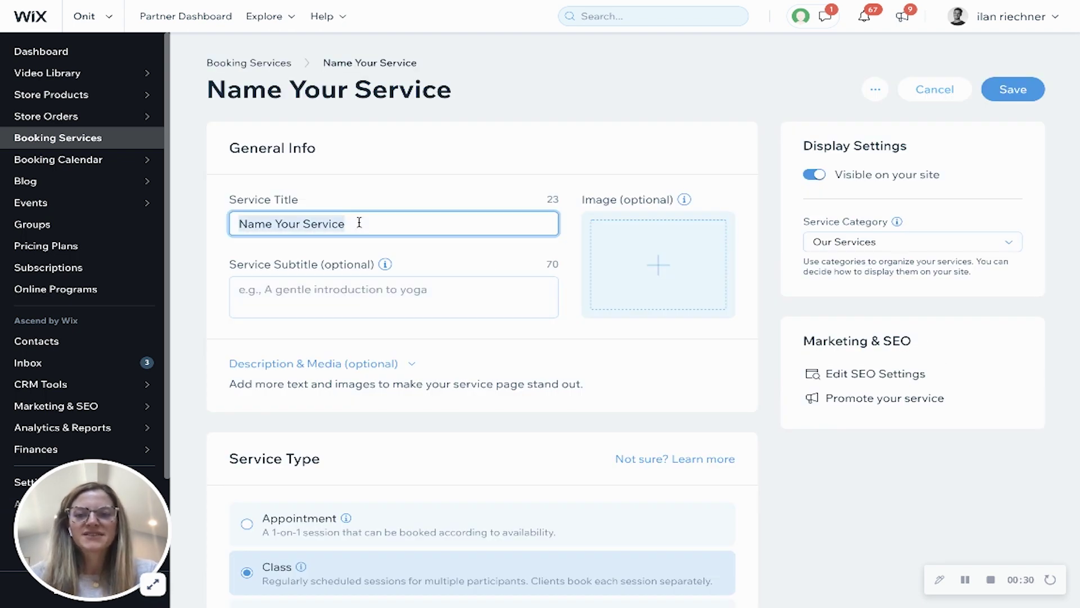
type("Cardio")
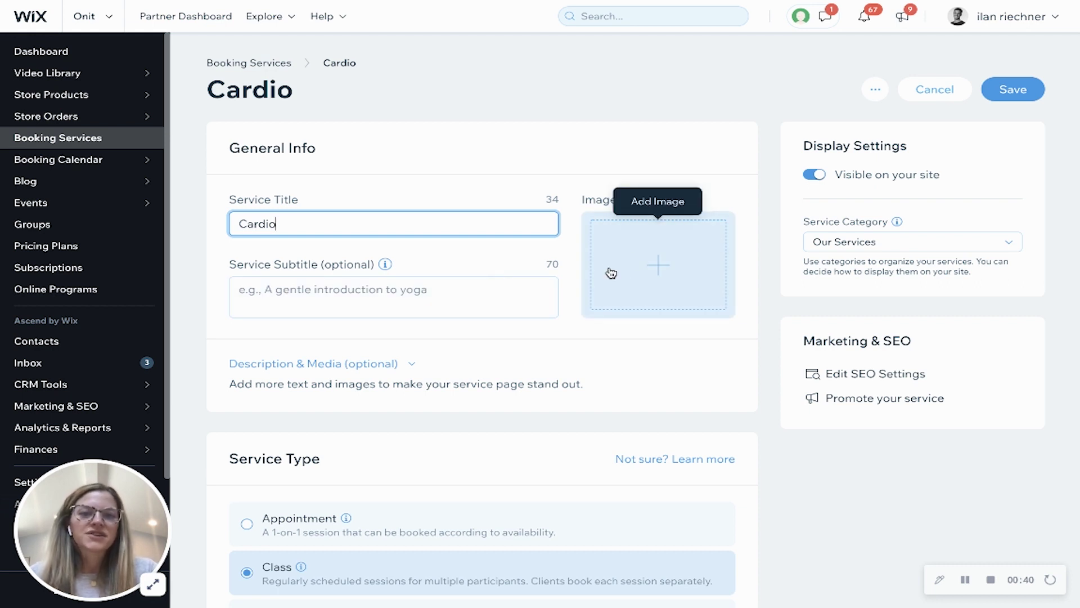
scroll(535, 304, "down", 1)
left_click(321, 326)
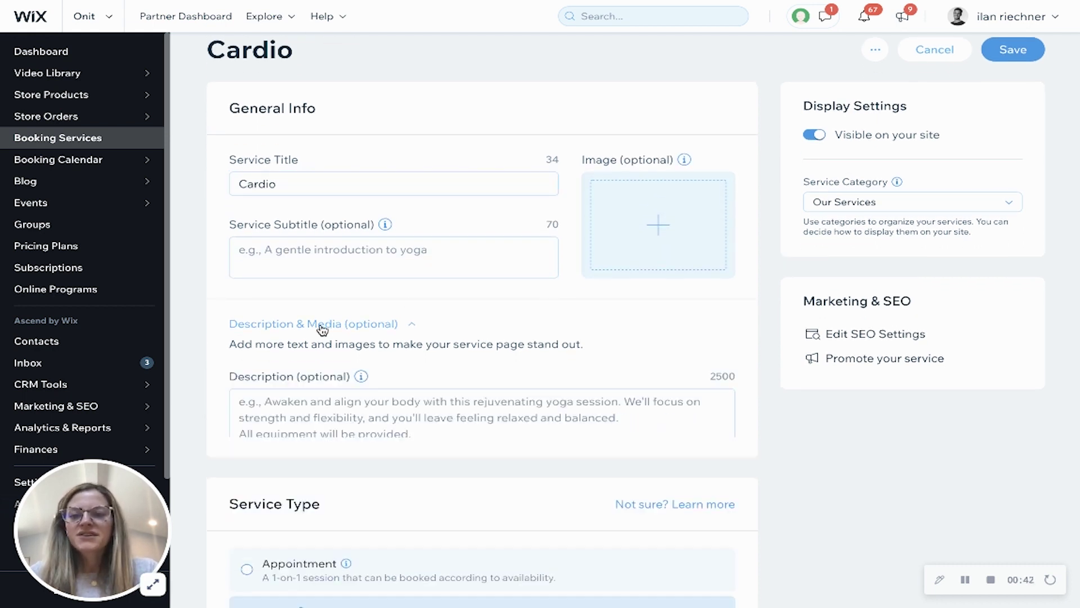
scroll(324, 332, "down", 2)
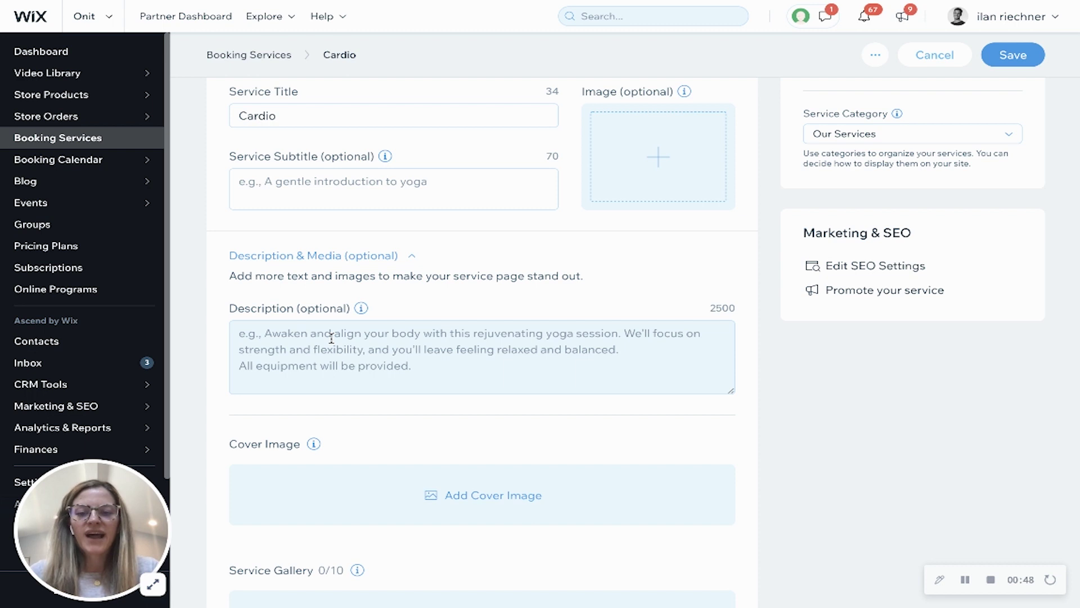
scroll(332, 338, "down", 3)
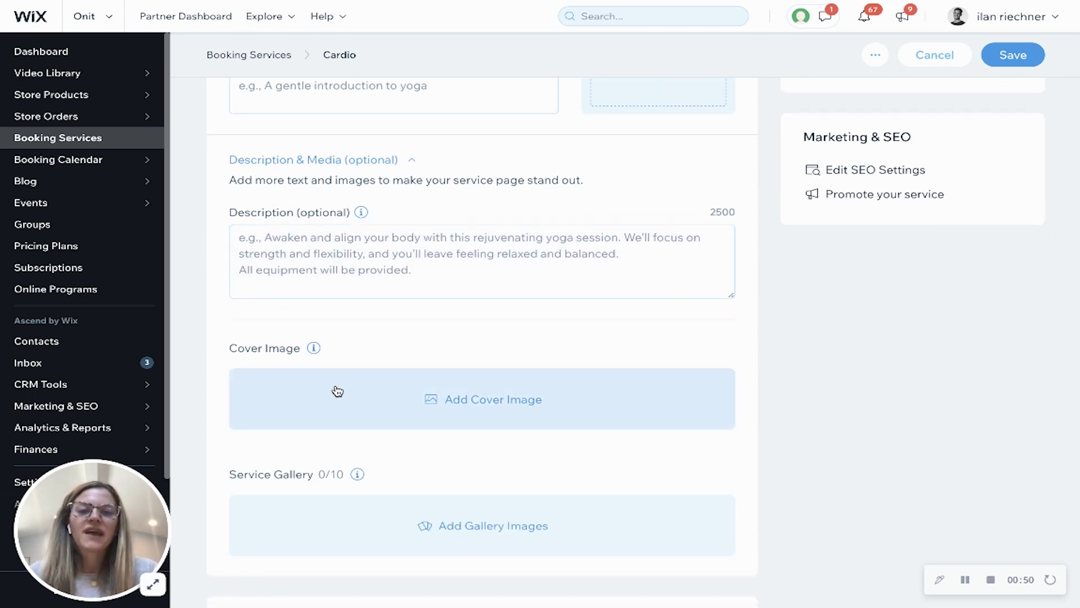
scroll(337, 391, "down", 3)
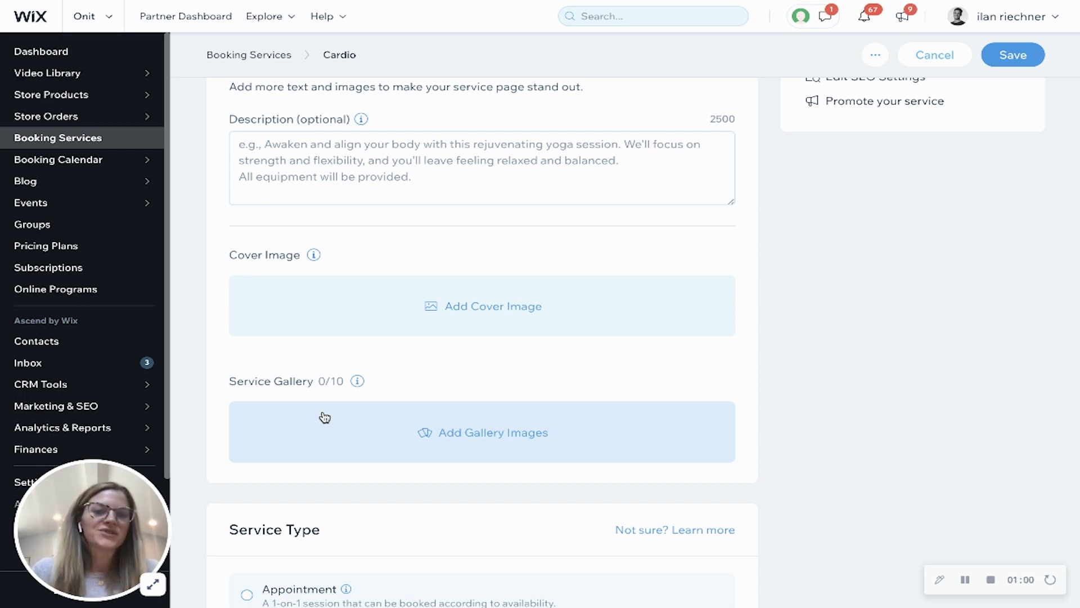
scroll(325, 417, "down", 7)
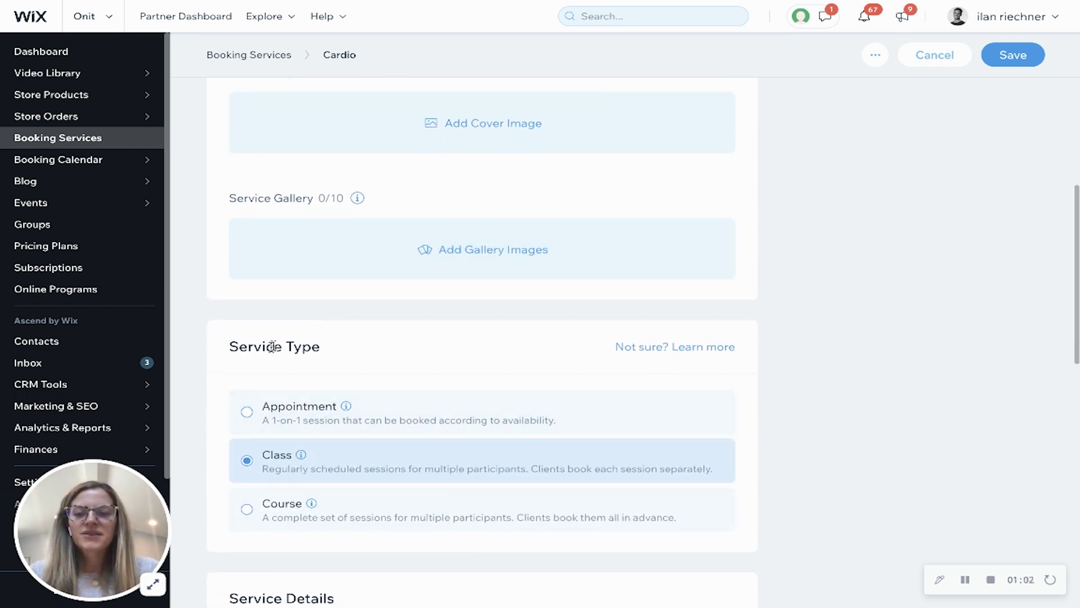
Step: Change the capacity per session from 50 to 25 participants
scroll(250, 366, "down", 8)
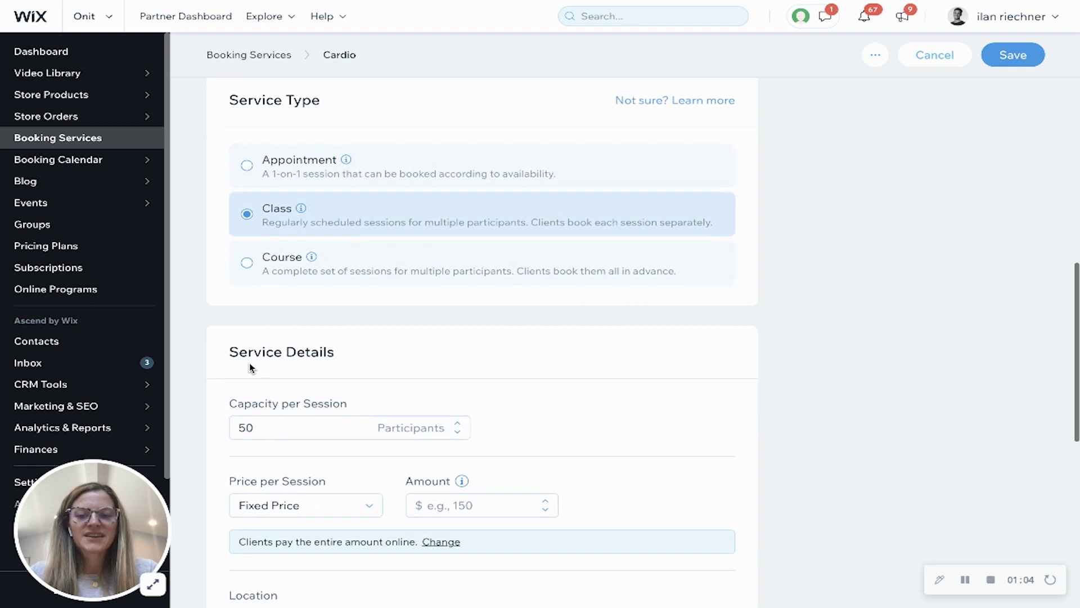
scroll(249, 362, "down", 3)
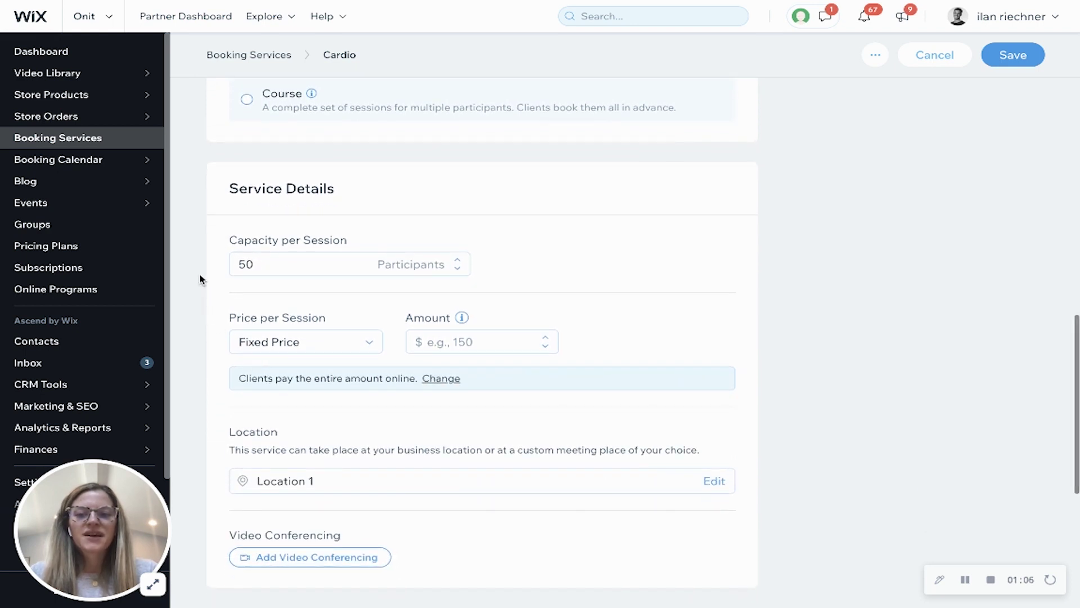
double_click(255, 264)
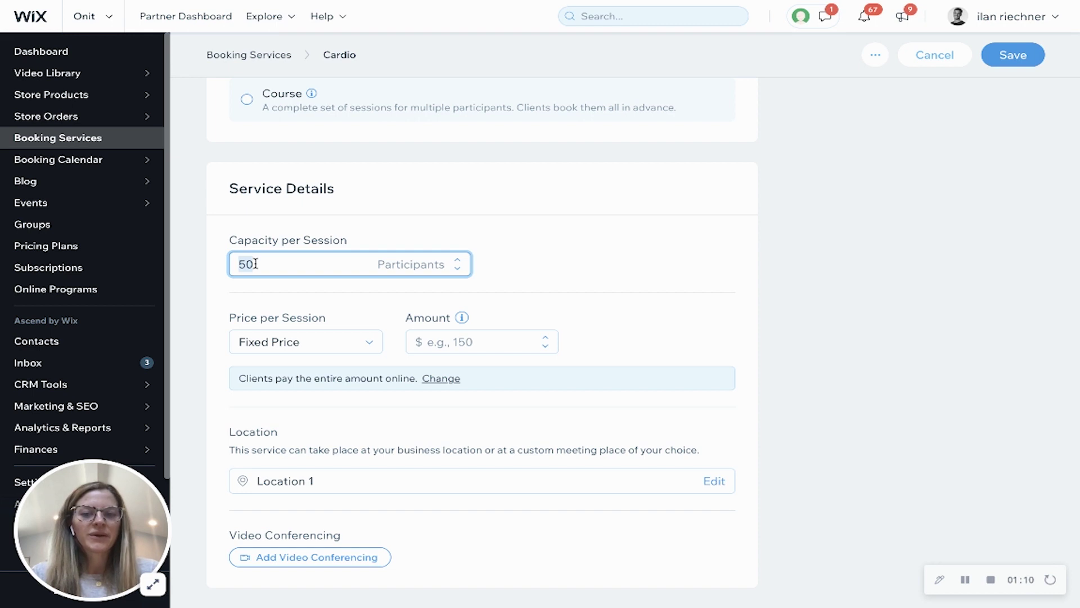
type("25")
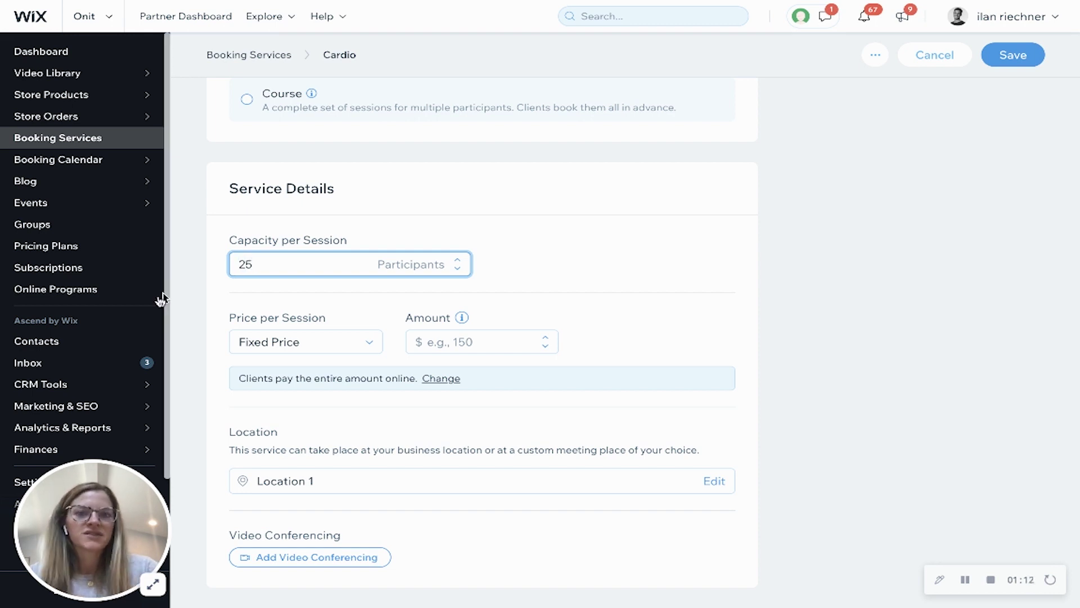
left_click(210, 312)
Step: Keep Fixed Price and set the session amount to $15
scroll(210, 309, "down", 2)
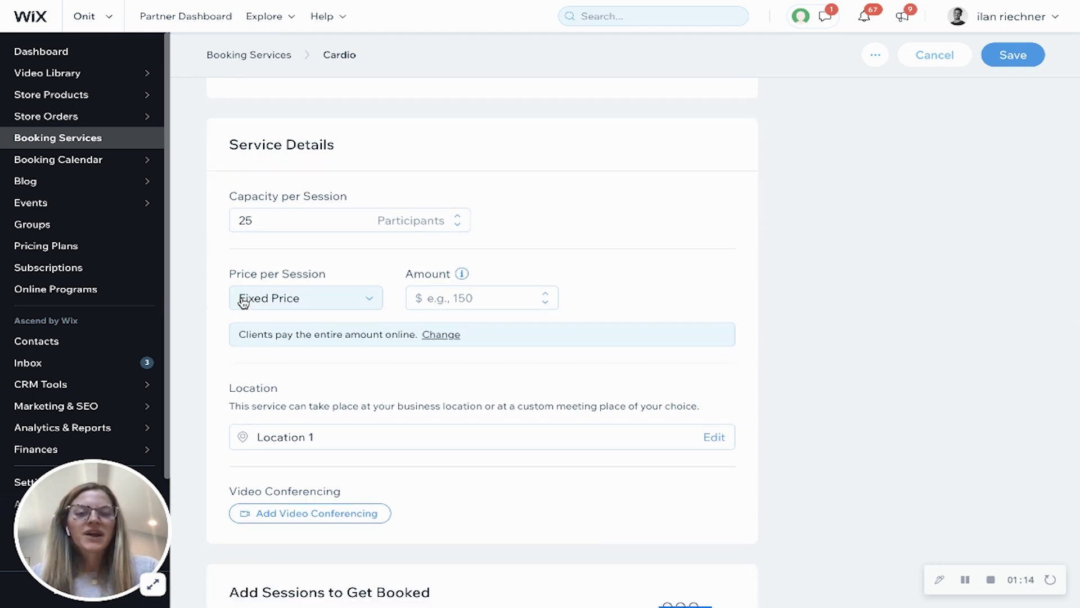
left_click(252, 299)
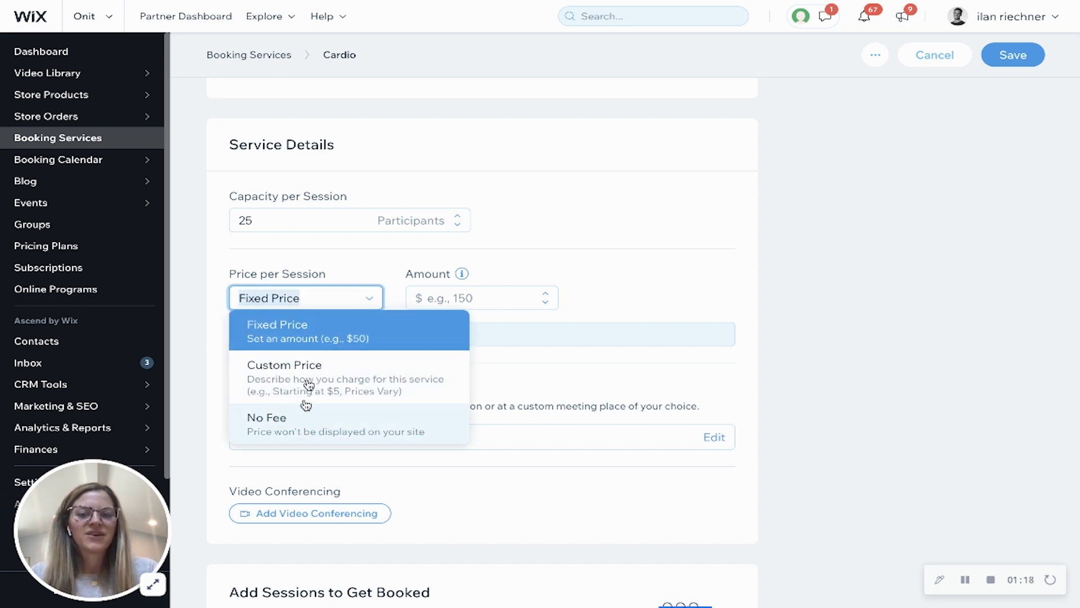
left_click(309, 325)
left_click(428, 298)
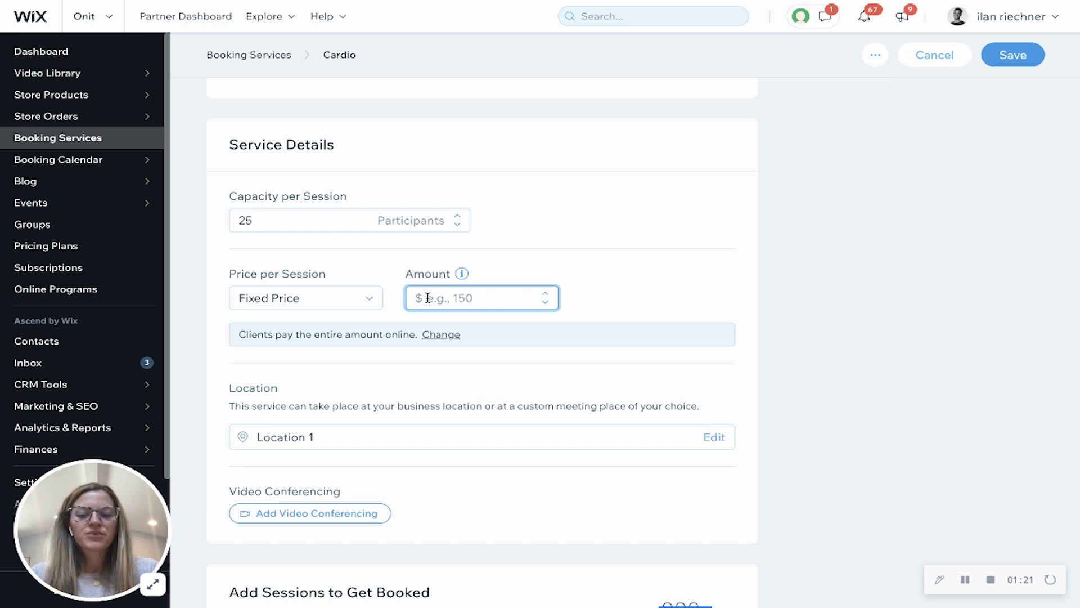
type("1")
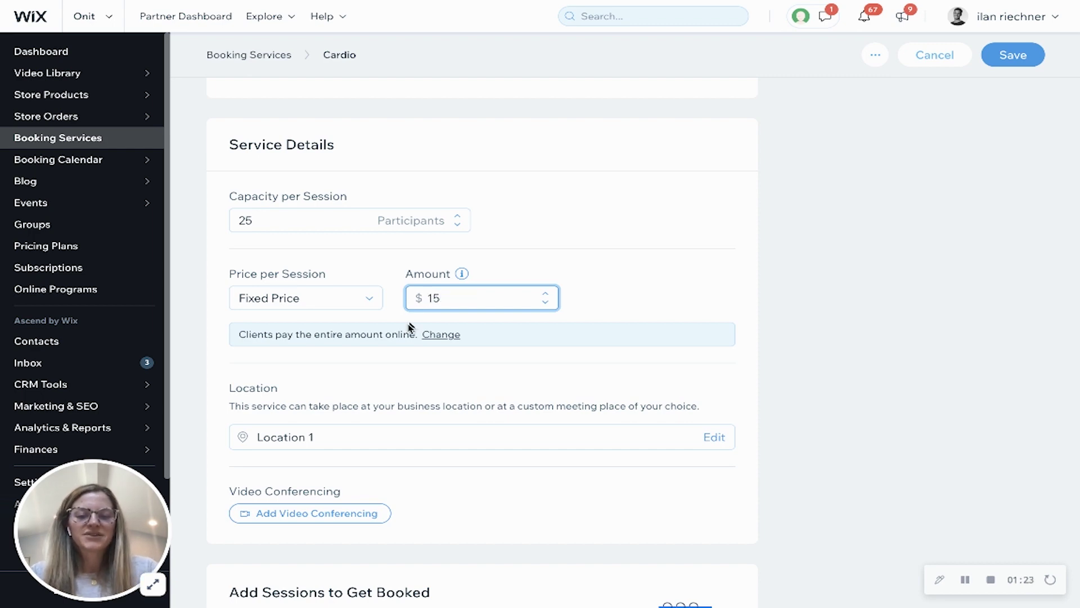
type("5")
left_click(440, 335)
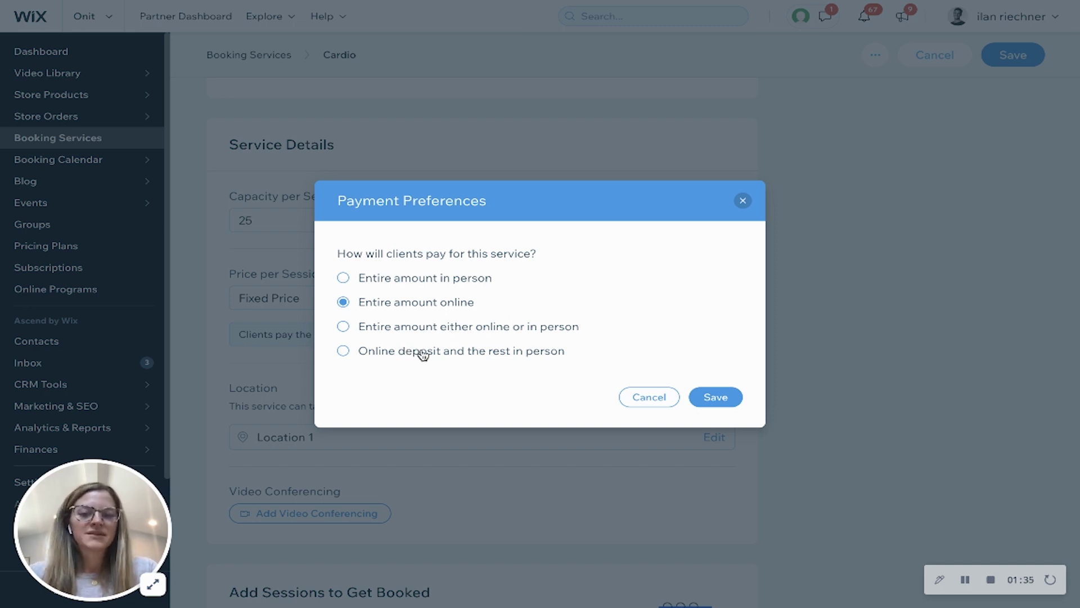
left_click(712, 397)
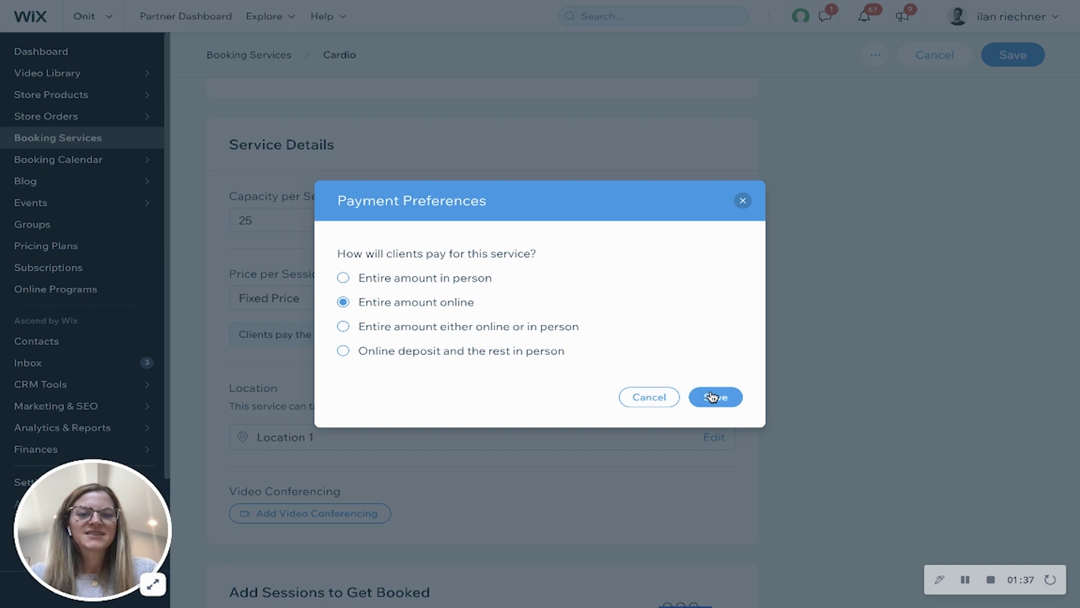
scroll(673, 344, "down", 2)
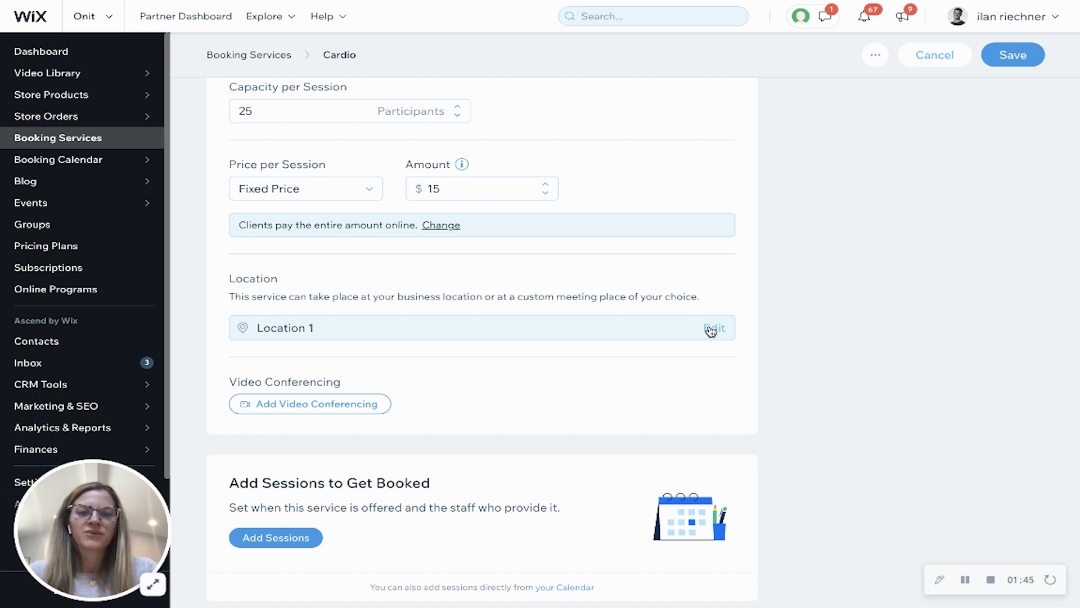
Step: Choose Add Sessions for Cardio, bringing up the Save Your Service prompt
scroll(582, 369, "down", 1)
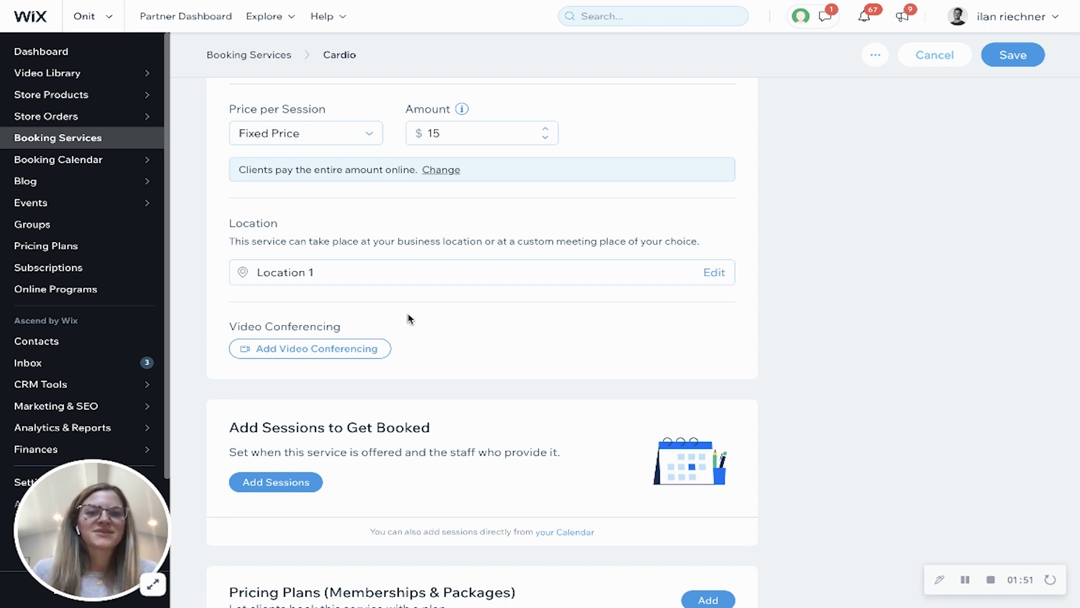
scroll(409, 318, "down", 2)
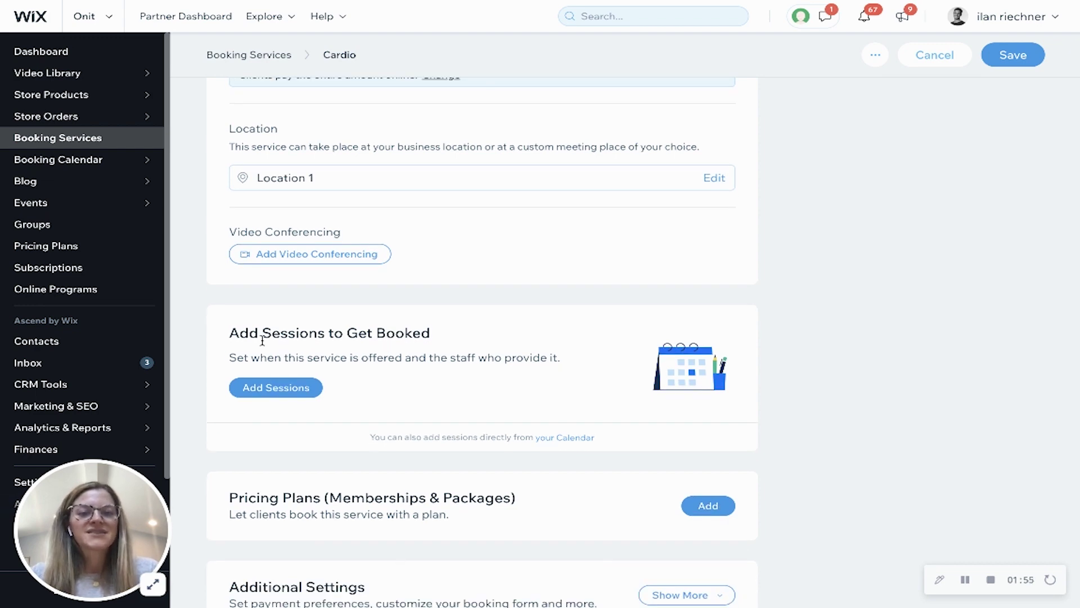
left_click(264, 386)
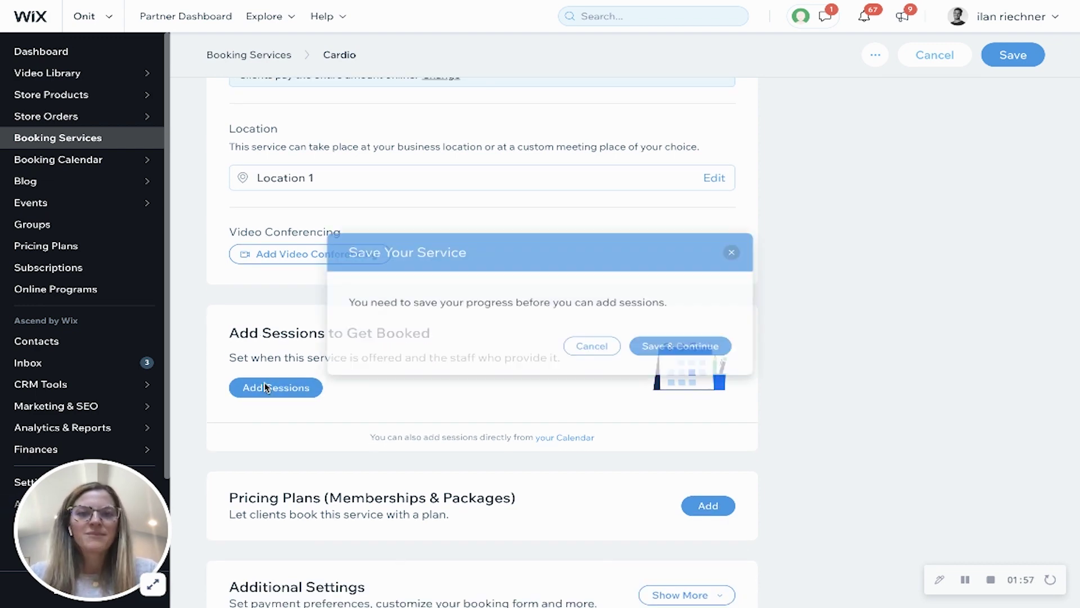
Step: Save the service and set the first recurring session to Thursday at 5:00 PM
left_click(675, 350)
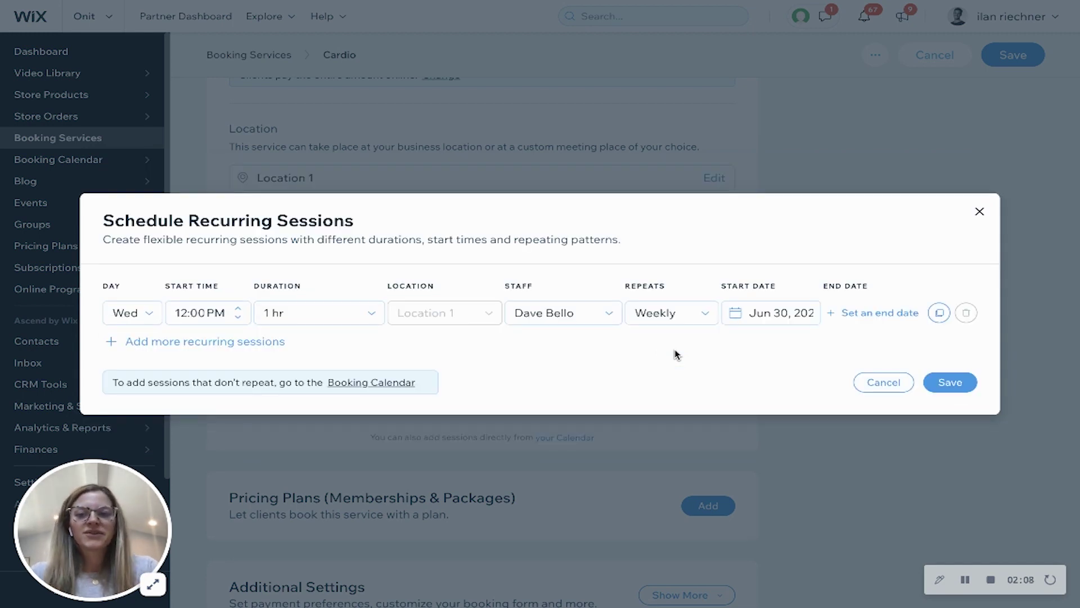
left_click(149, 313)
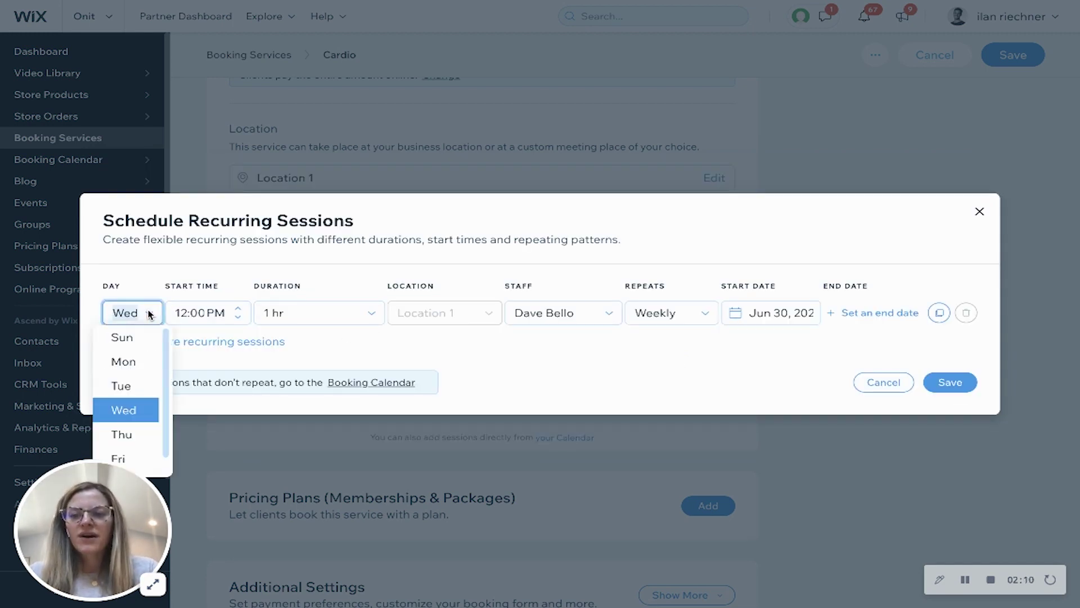
left_click(141, 440)
left_click(182, 306)
type("5")
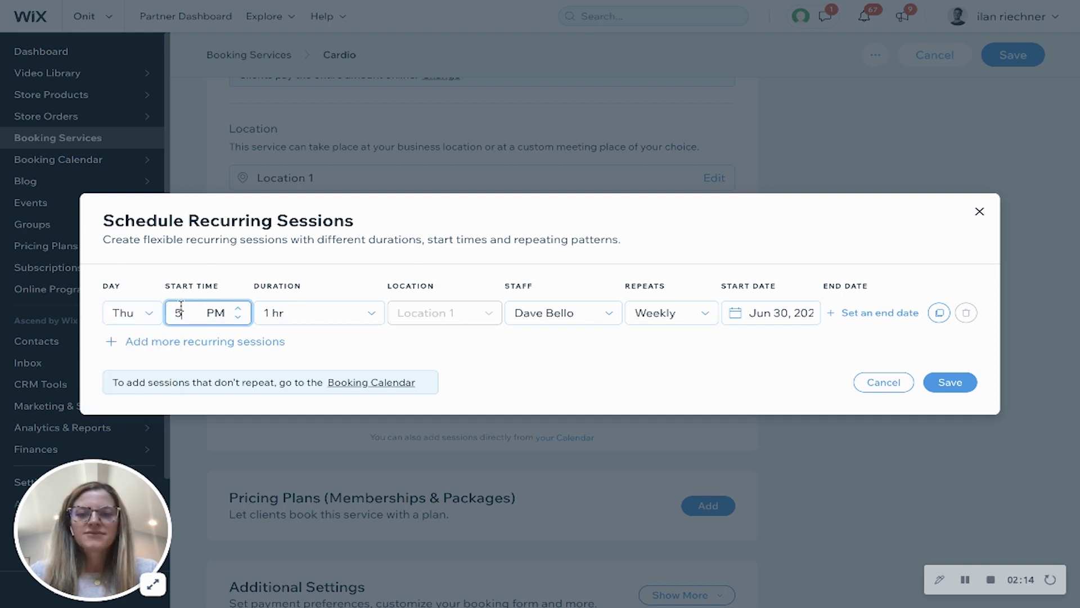
Step: Make the session last 1 hr 30 min and assign it to another staff member
left_click(275, 311)
scroll(301, 366, "down", 1)
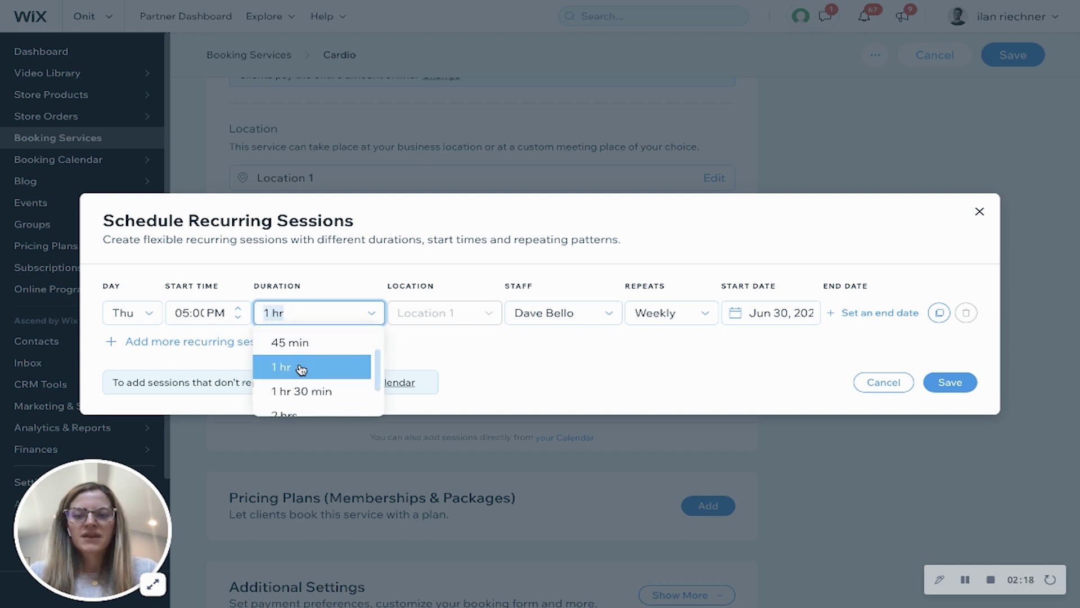
left_click(302, 392)
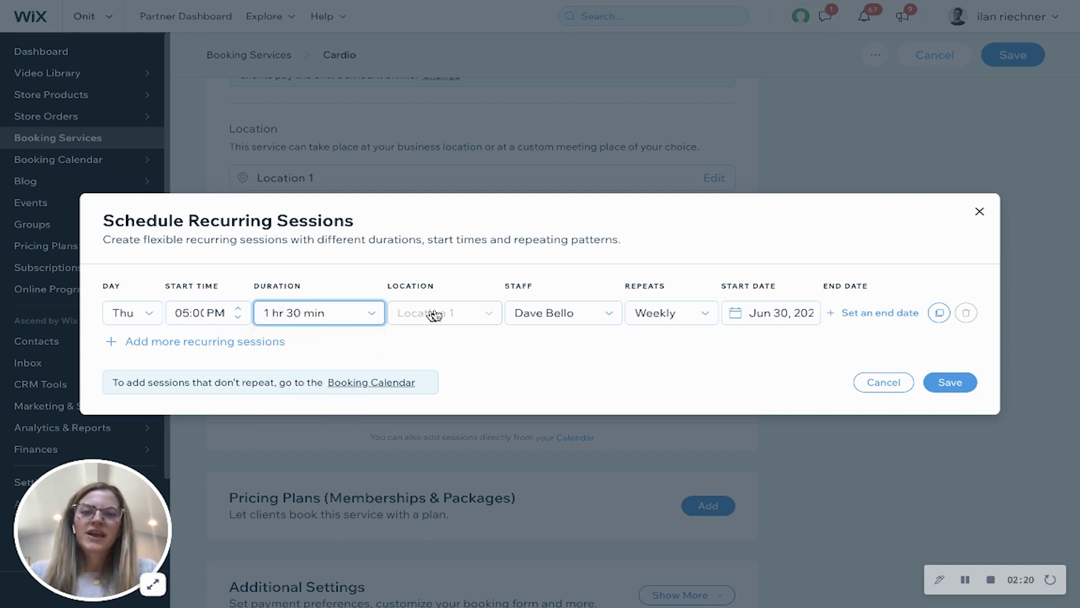
left_click(526, 312)
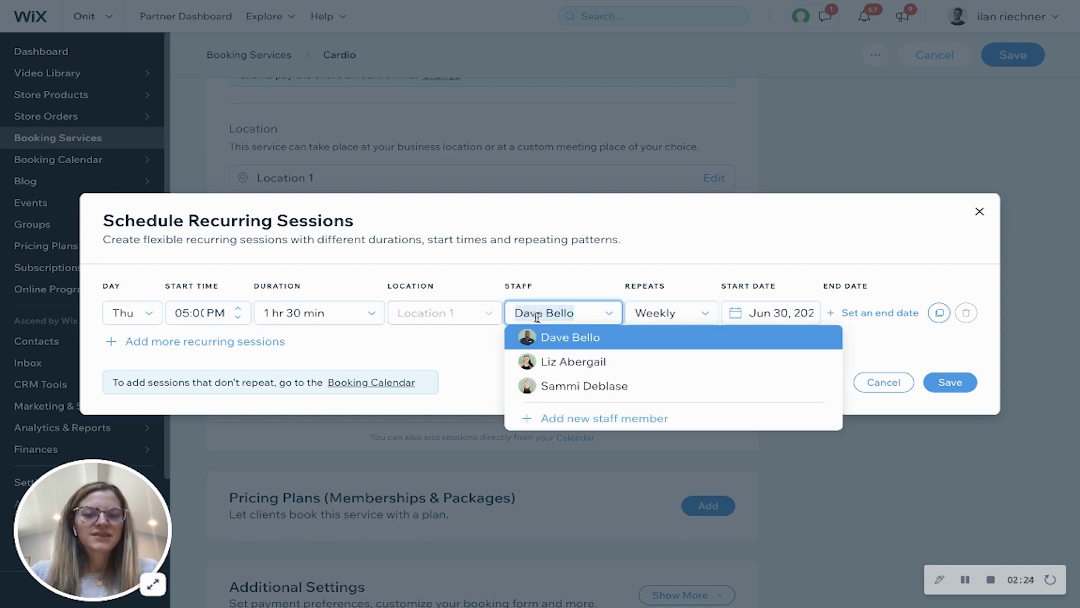
left_click(579, 387)
Step: Repeat the session weekly, starting July 1, 2021
left_click(661, 315)
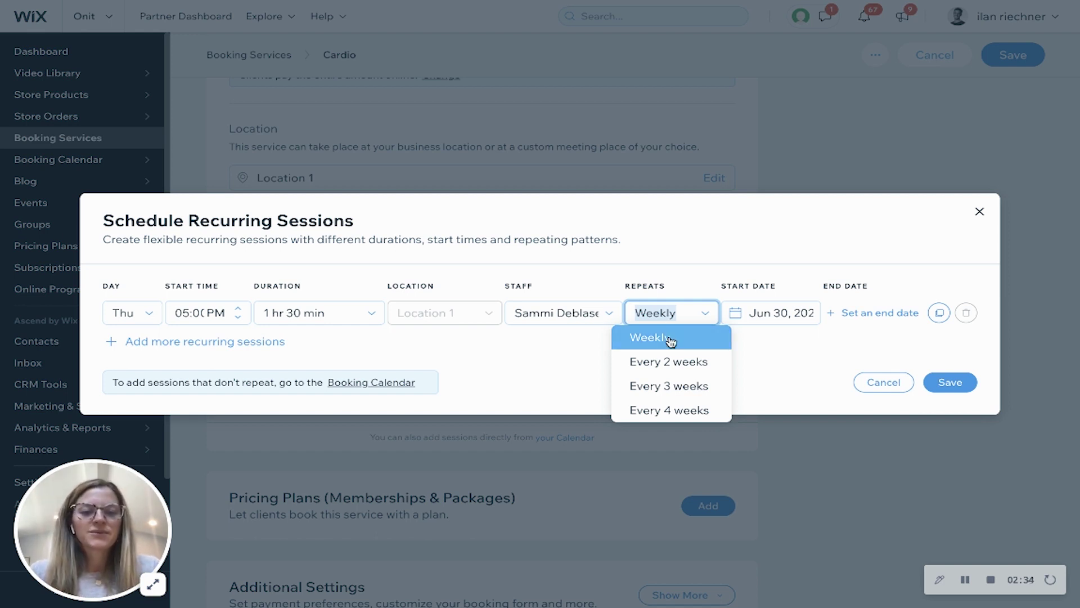
left_click(670, 338)
left_click(758, 314)
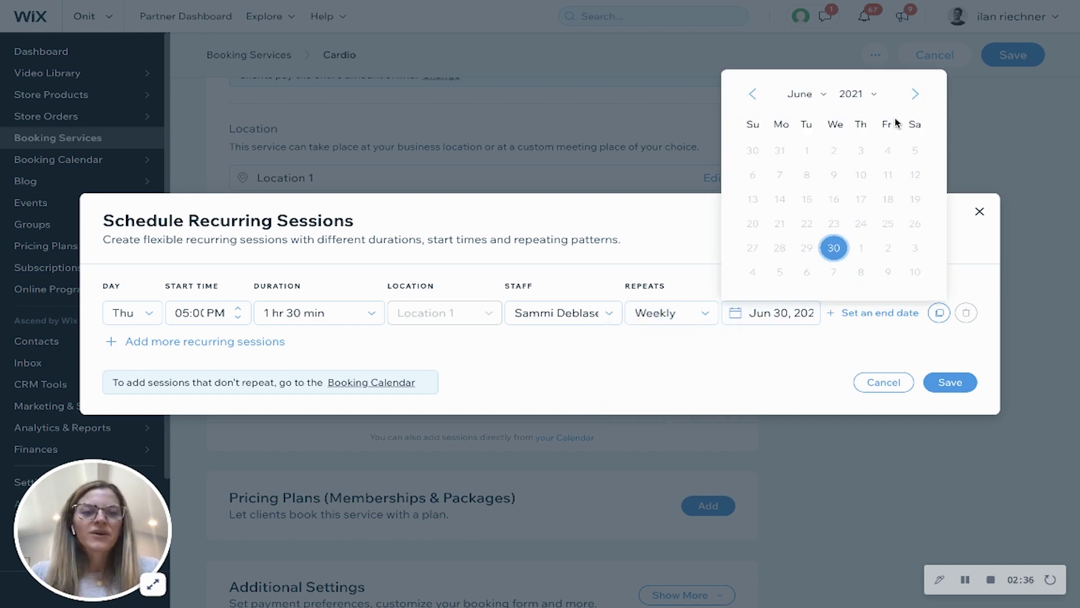
left_click(915, 94)
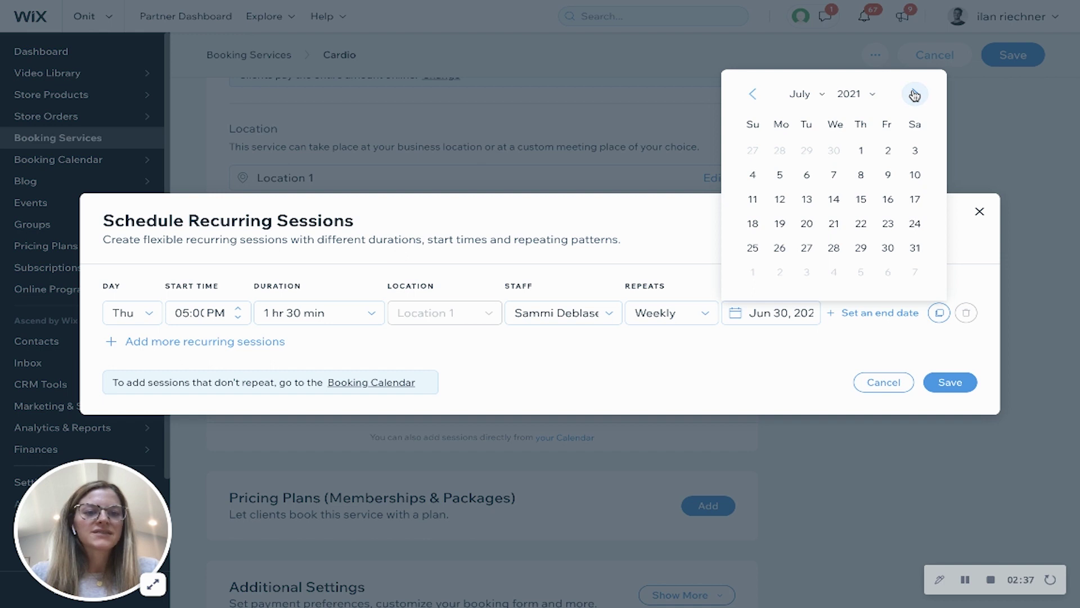
left_click(861, 150)
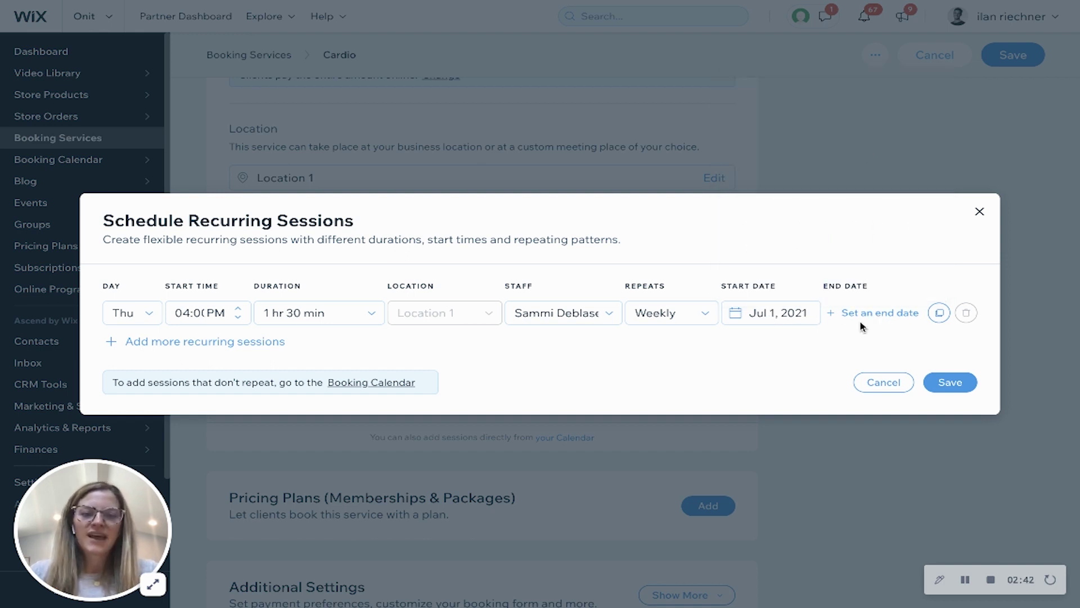
Step: Add a second recurring session on Saturday starting at 5:00
left_click(178, 344)
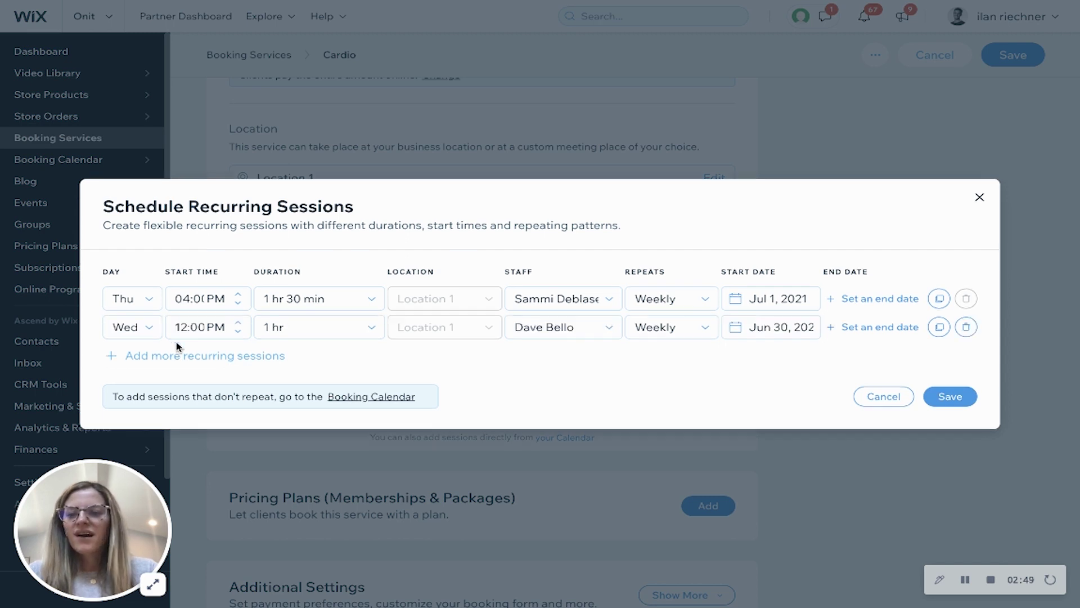
left_click(135, 333)
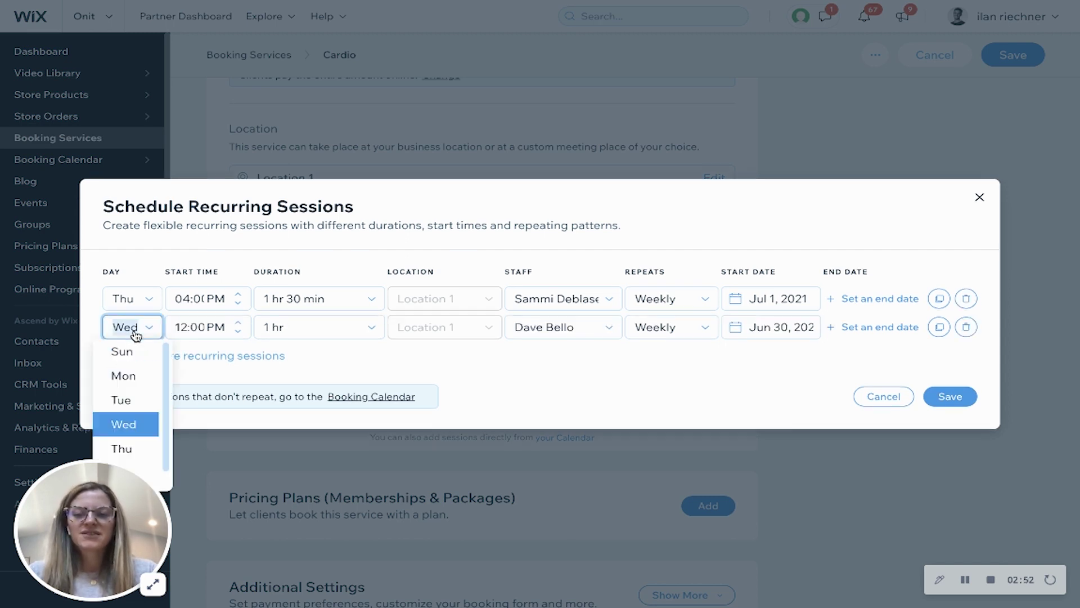
left_click(129, 359)
left_click(187, 329)
type("5:00")
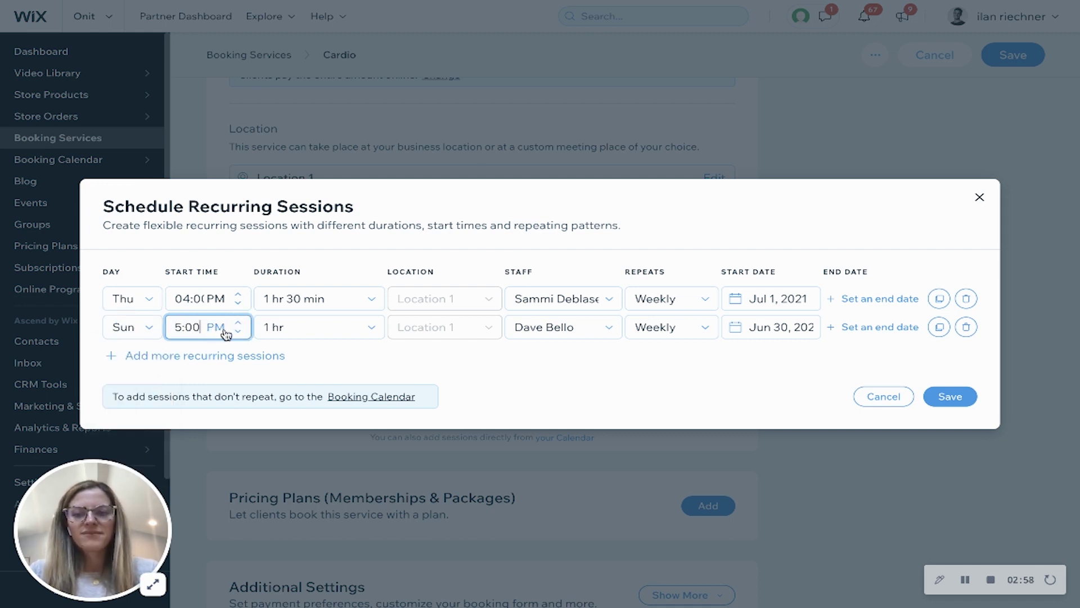
key("Return")
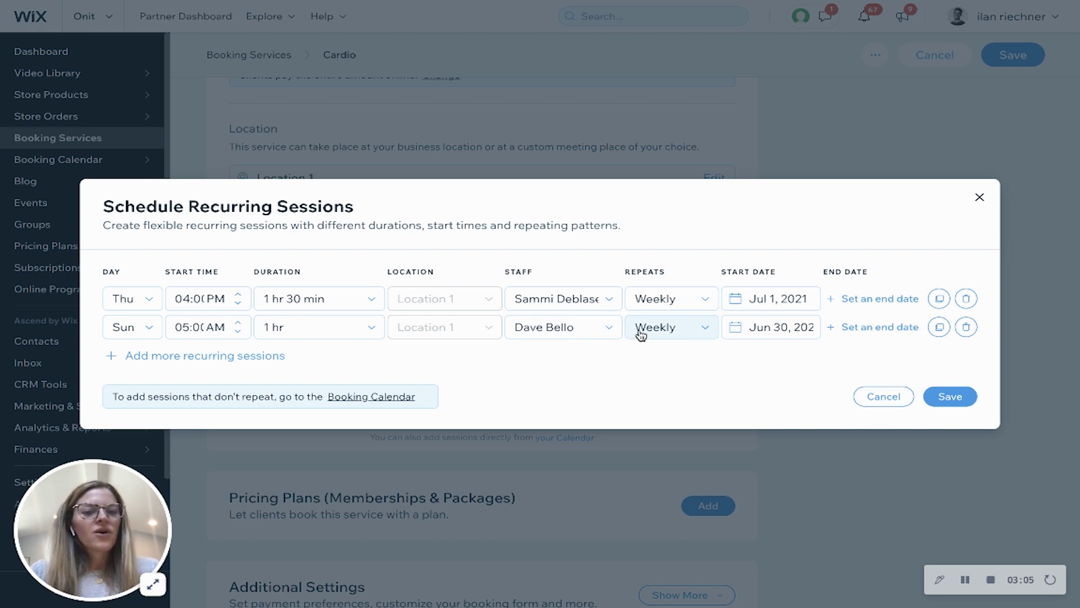
Step: Start the second session on July 31, 2021 and save the schedule
left_click(760, 330)
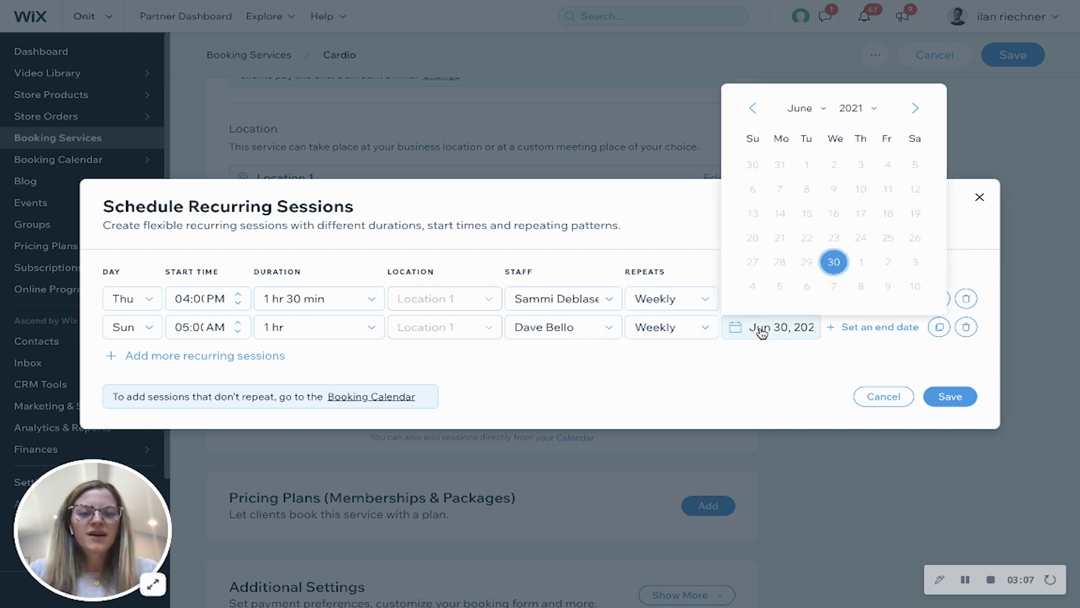
left_click(916, 108)
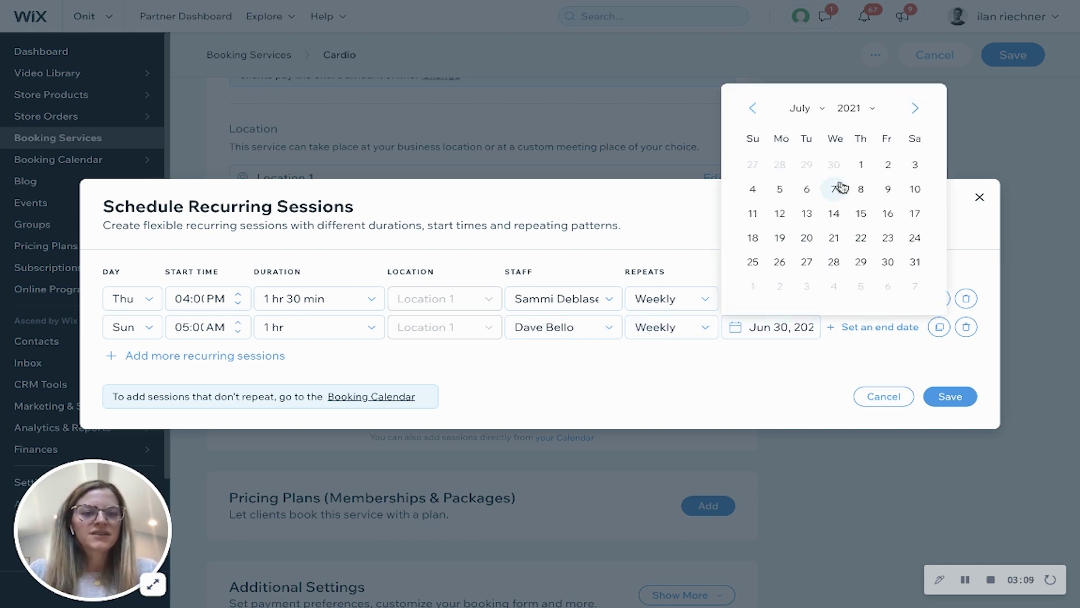
left_click(913, 262)
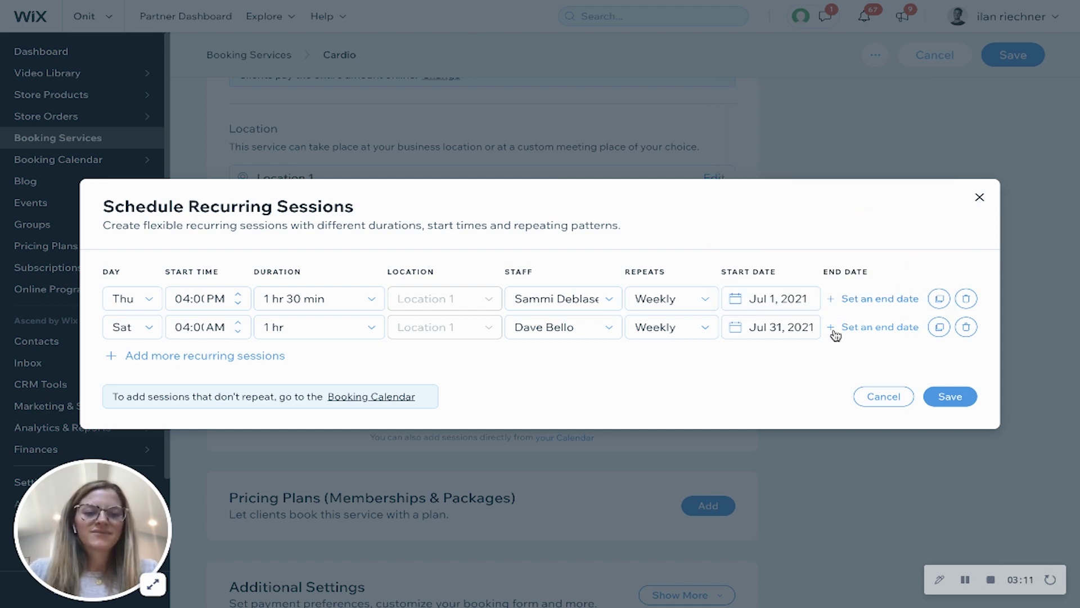
left_click(957, 399)
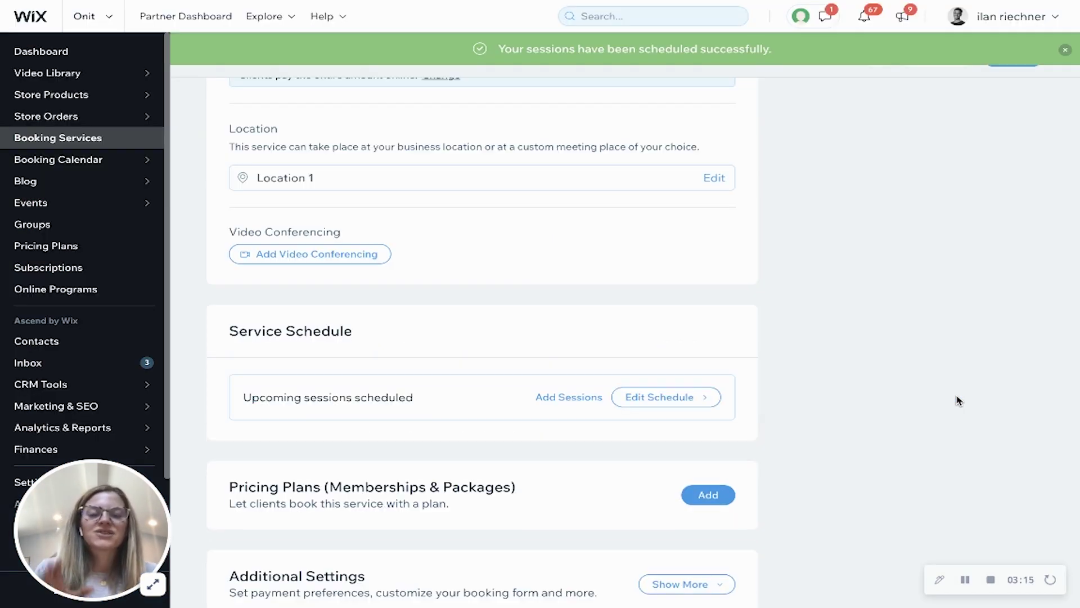
Step: Expand the service's Additional Settings with Show More
scroll(890, 393, "down", 1)
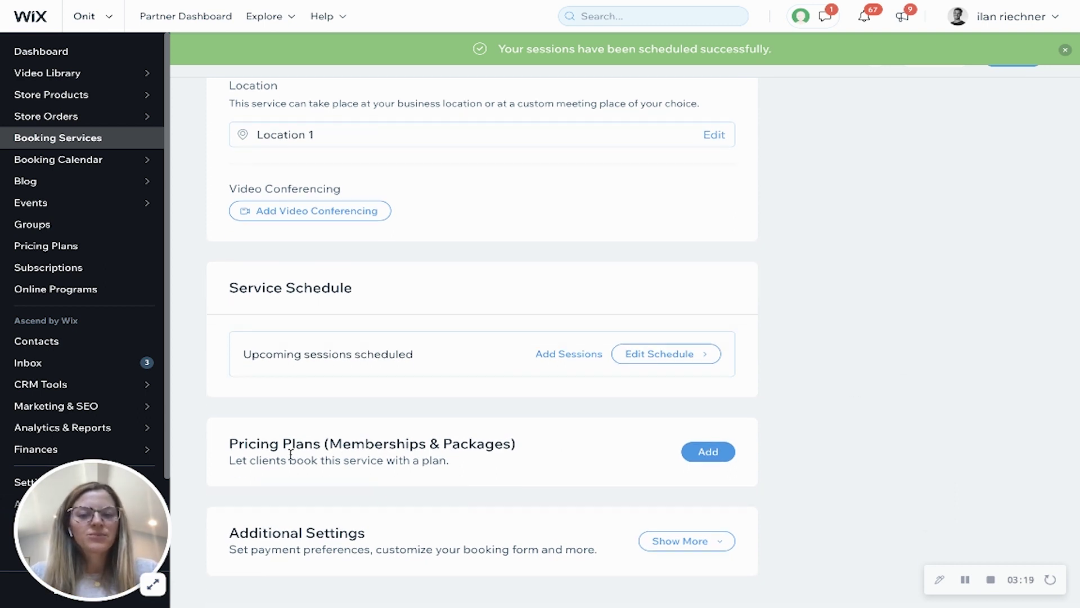
left_click(683, 544)
scroll(533, 487, "down", 3)
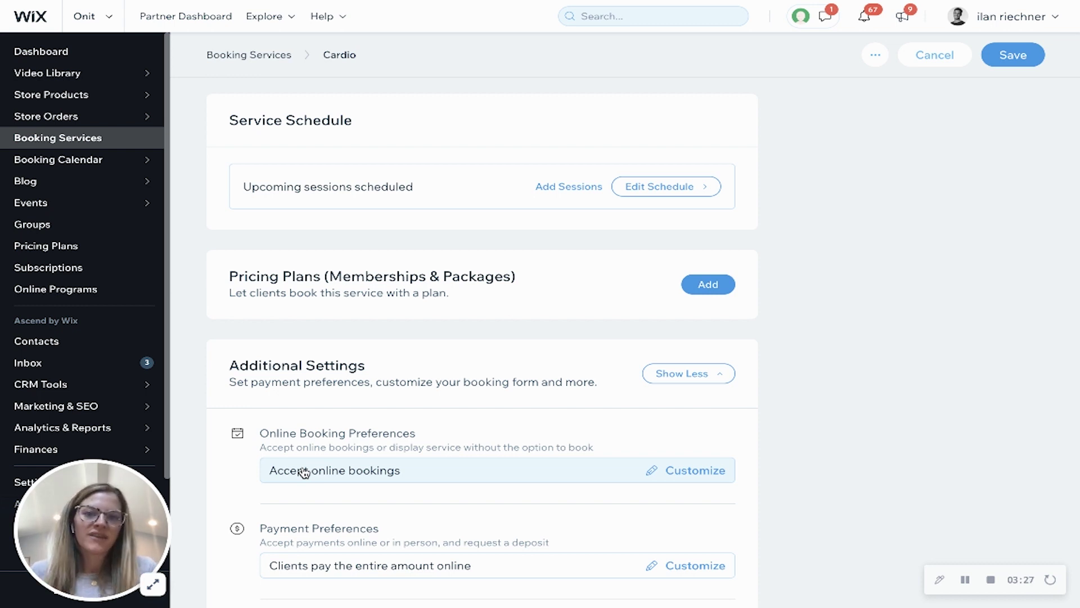
scroll(304, 473, "down", 2)
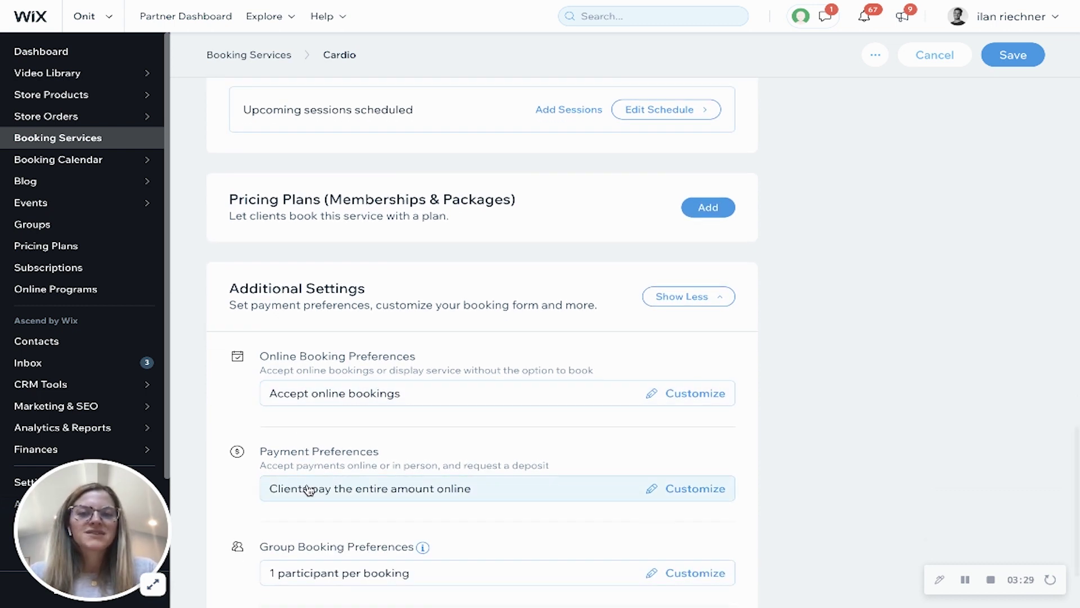
scroll(287, 479, "down", 1)
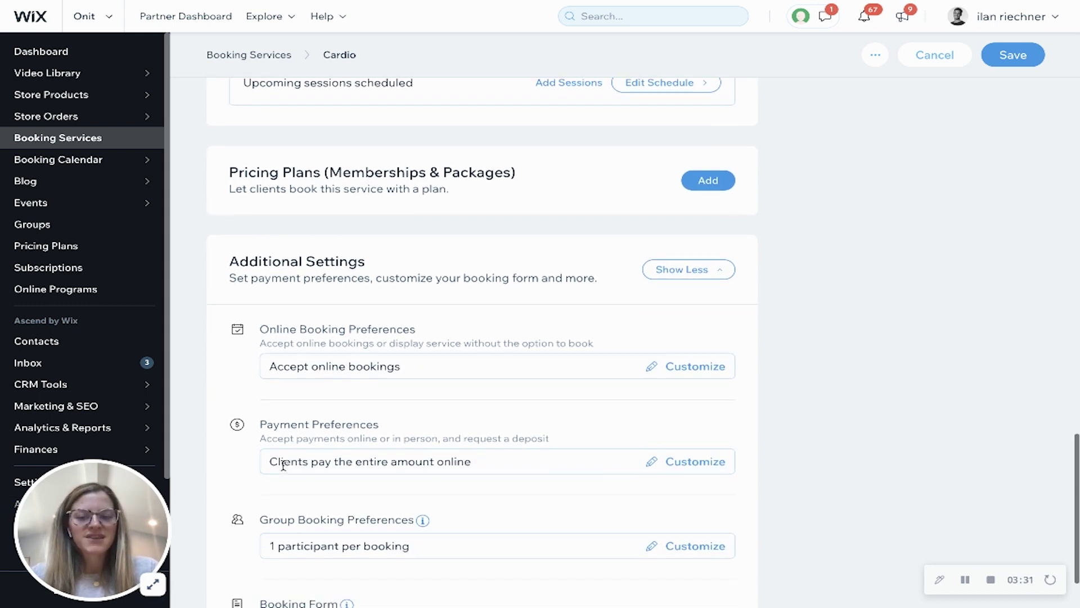
Step: Leave Default Booking Form selected and switch to the live site's services page
mouse_move(423, 495)
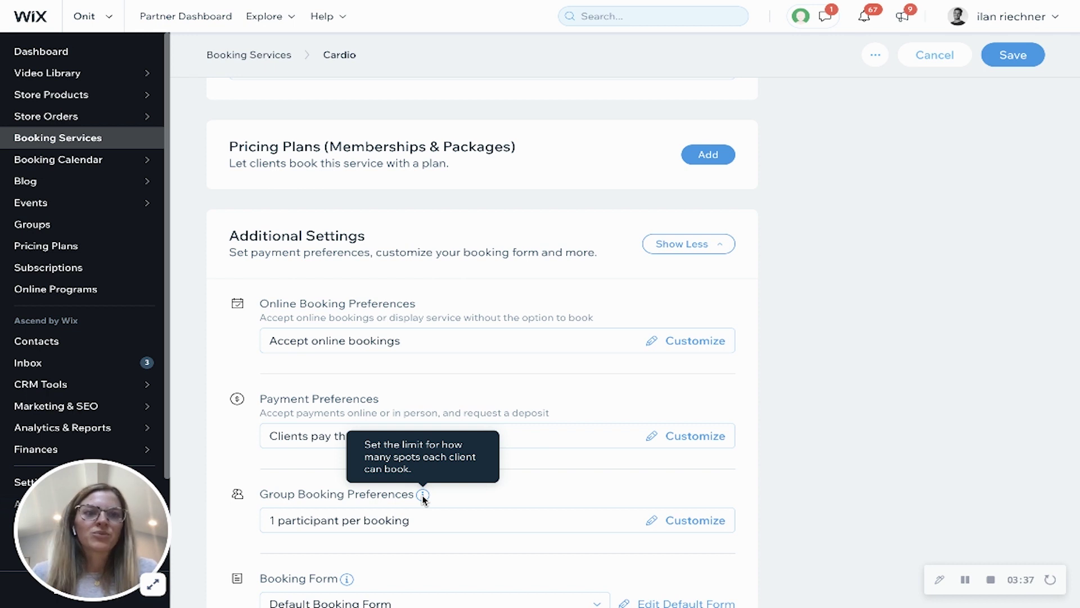
scroll(422, 498, "down", 1)
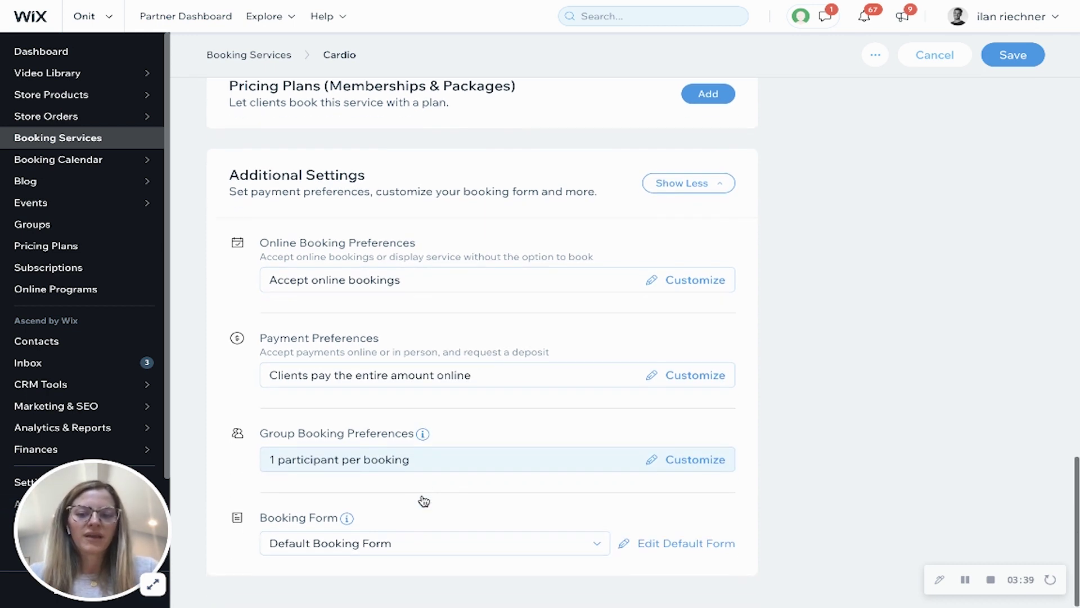
left_click(420, 545)
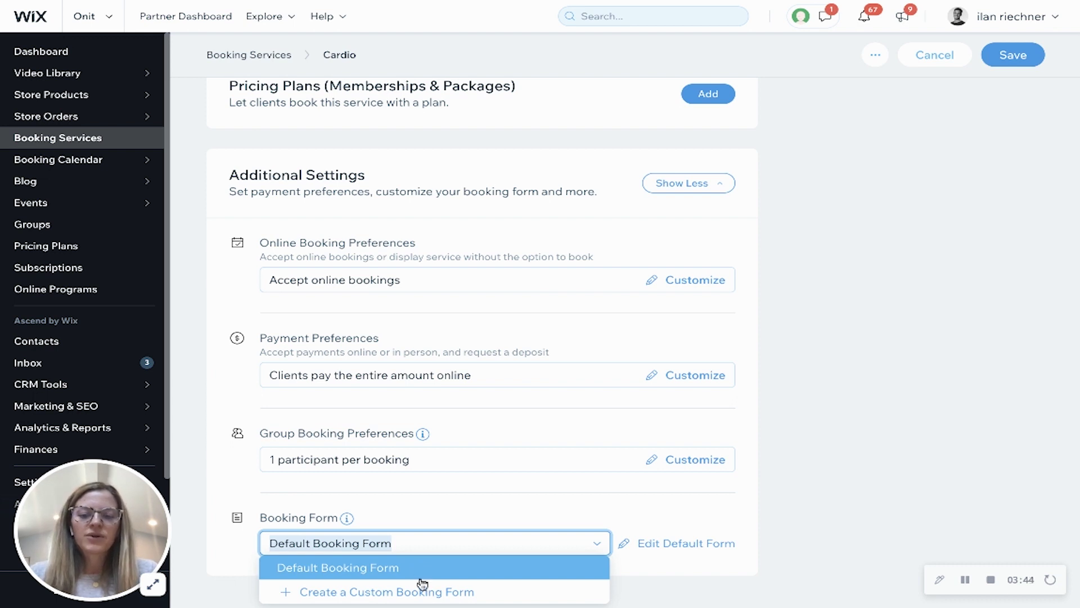
left_click(899, 400)
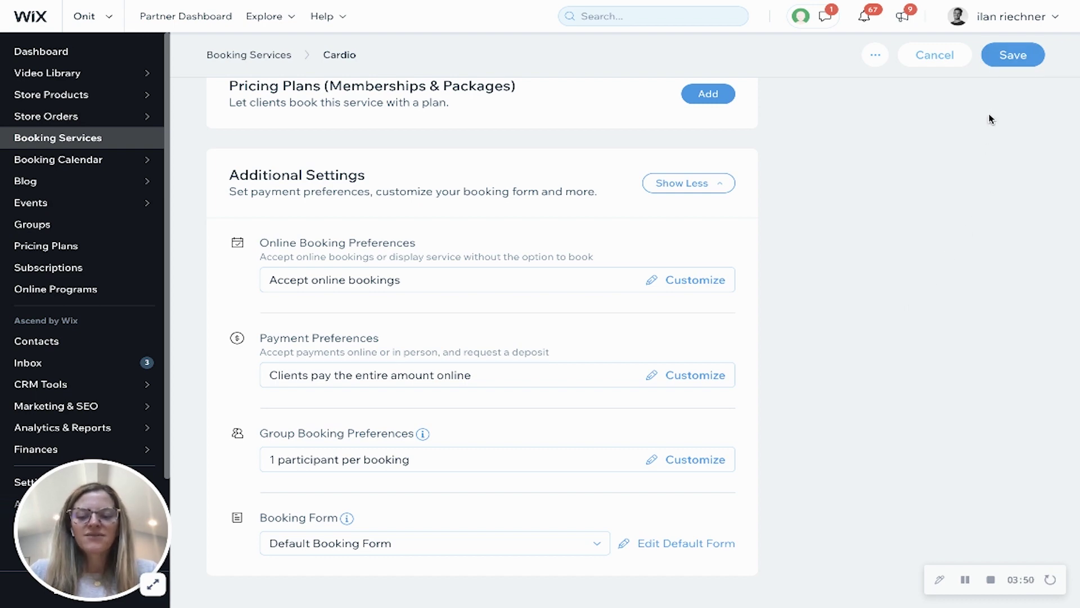
key("ctrl+Tab")
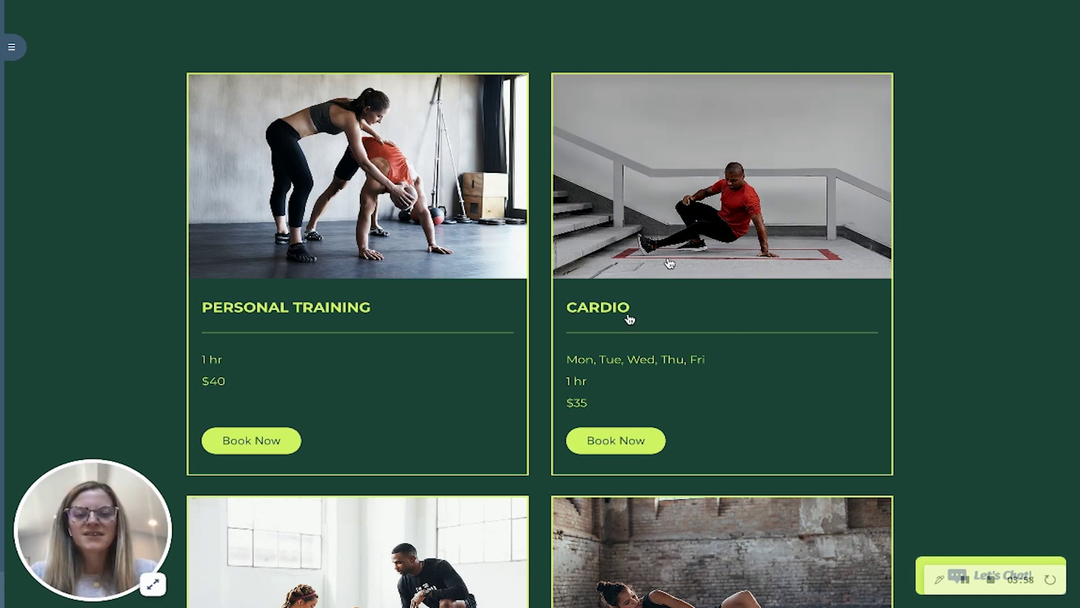
Step: On the live site, open Cardio and pick the Wednesday, June 30, 5:00 pm session
left_click(598, 445)
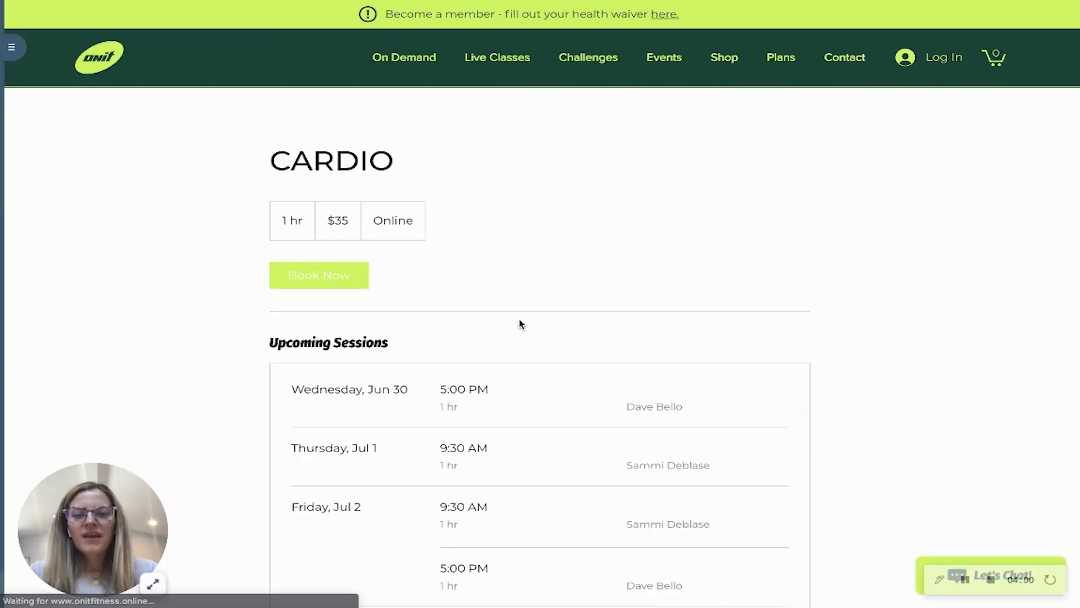
scroll(518, 321, "down", 3)
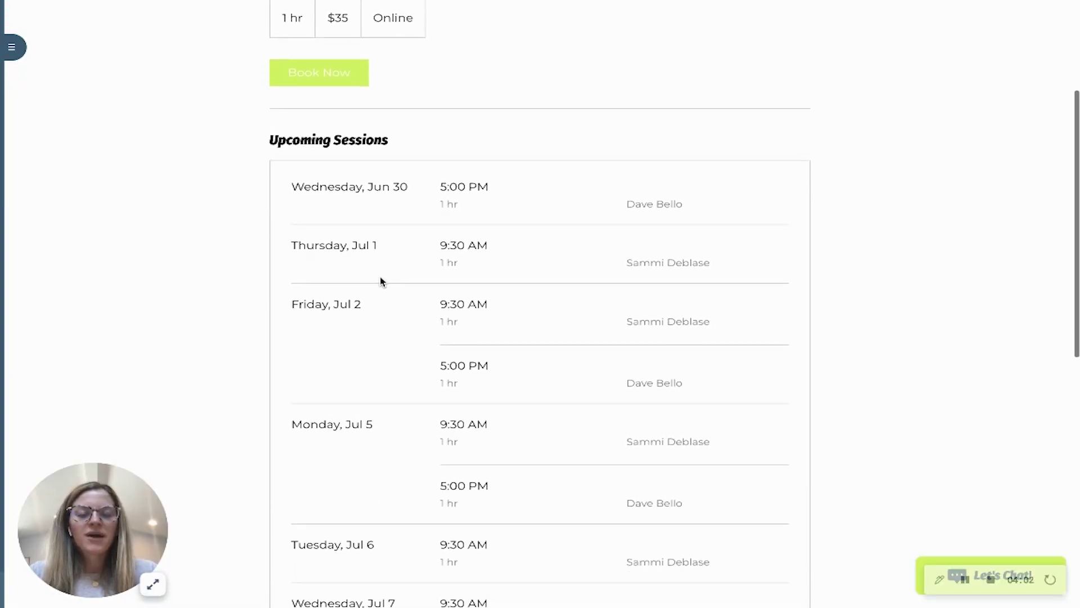
scroll(380, 282, "up", 2)
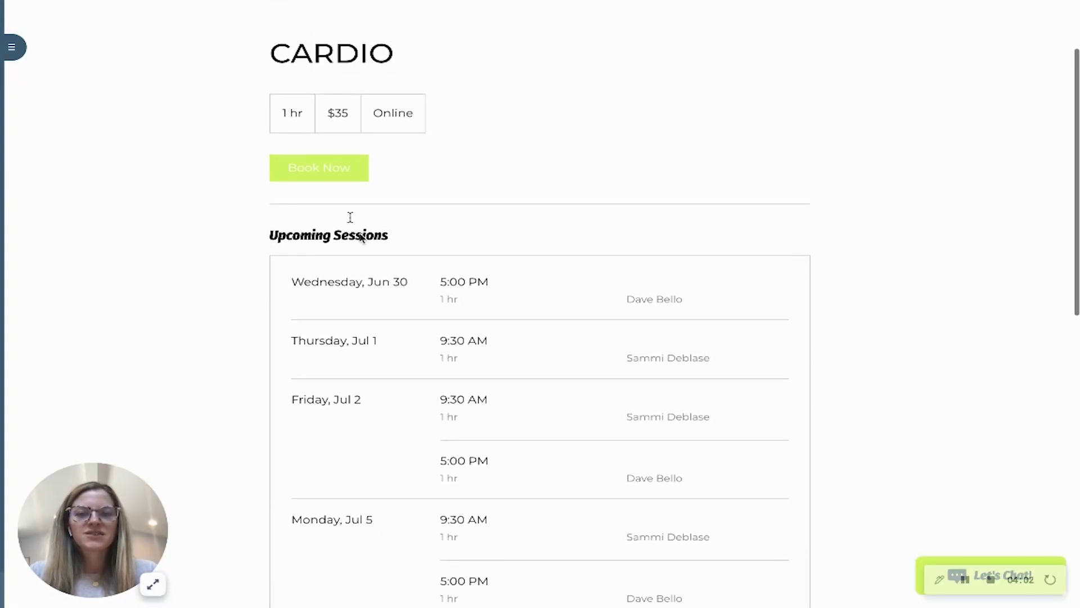
left_click(319, 169)
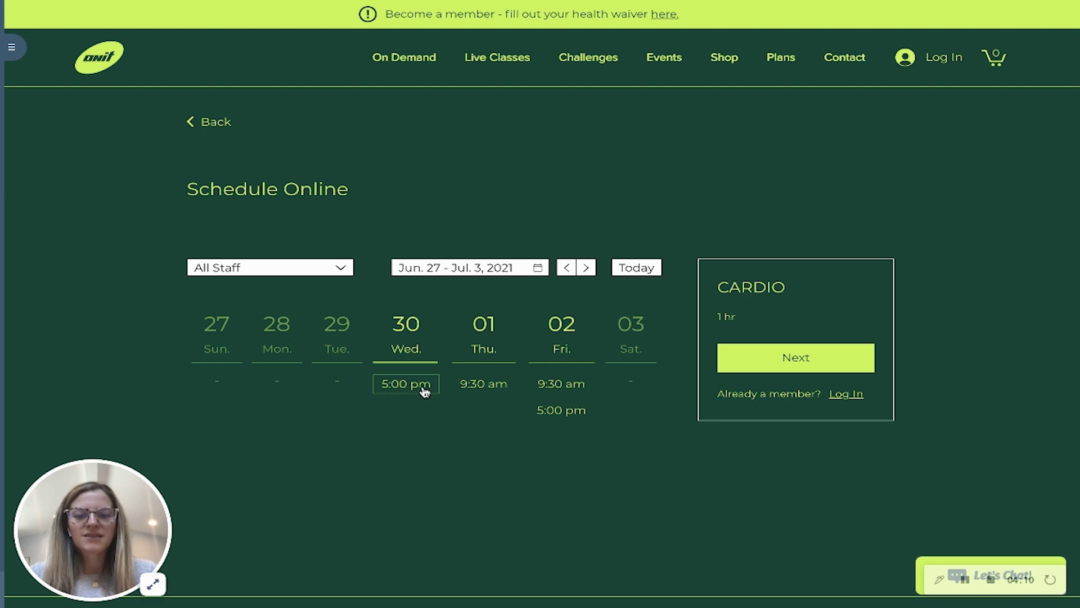
left_click(422, 387)
scroll(422, 388, "down", 2)
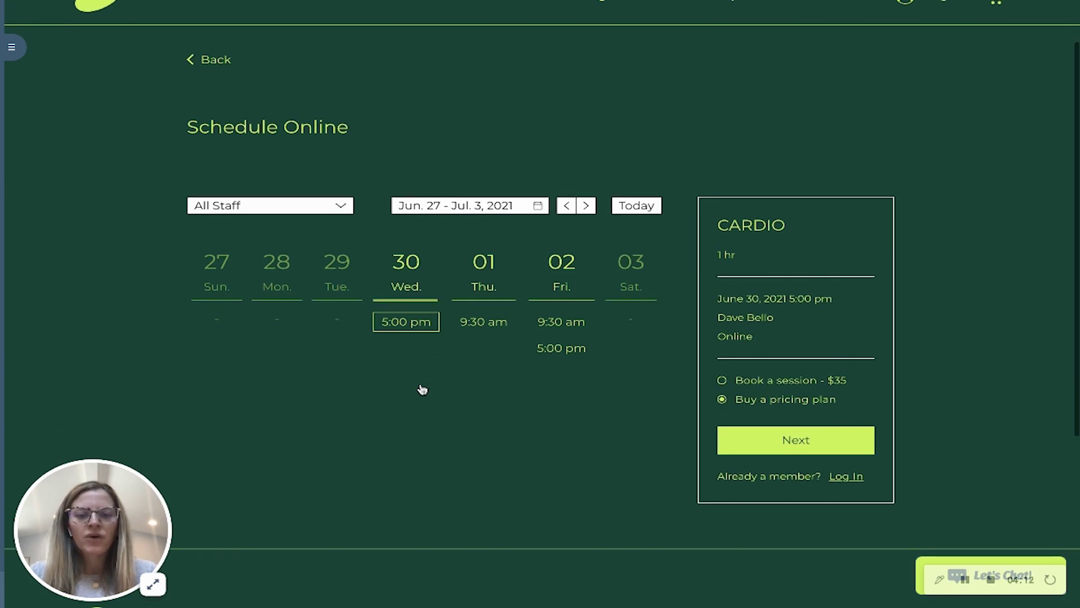